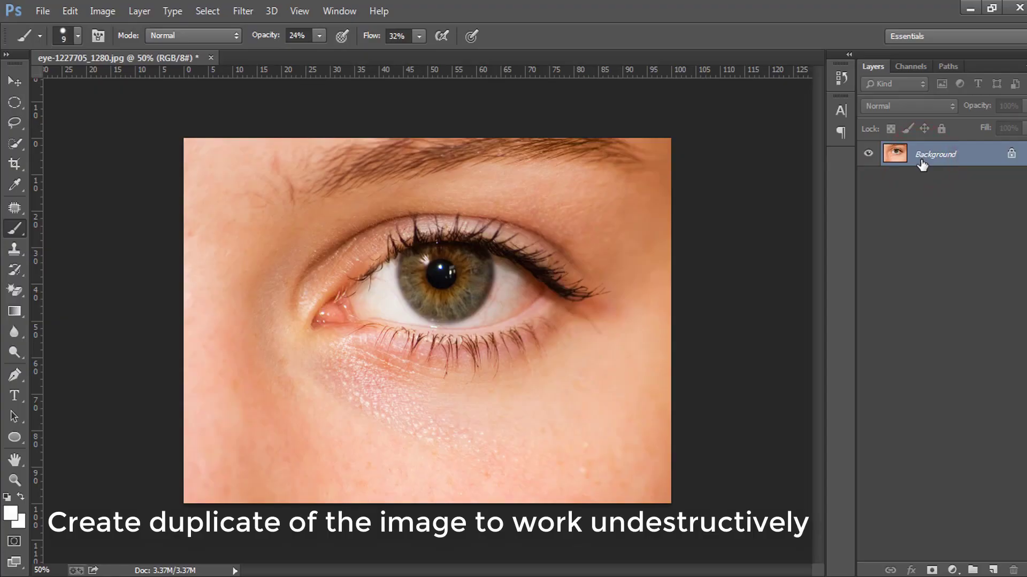
# Duplicate the Background layer and add a white (ffffff) Solid Color fill layer above the copy.
pyautogui.hotkey('ctrl', 'j')
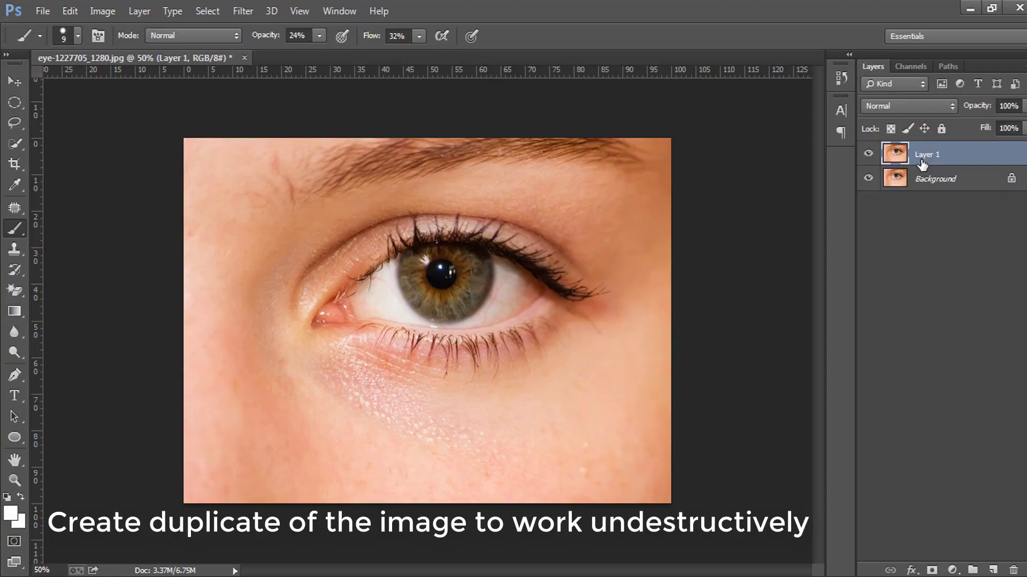
pyautogui.click(954, 570)
pyautogui.click(903, 225)
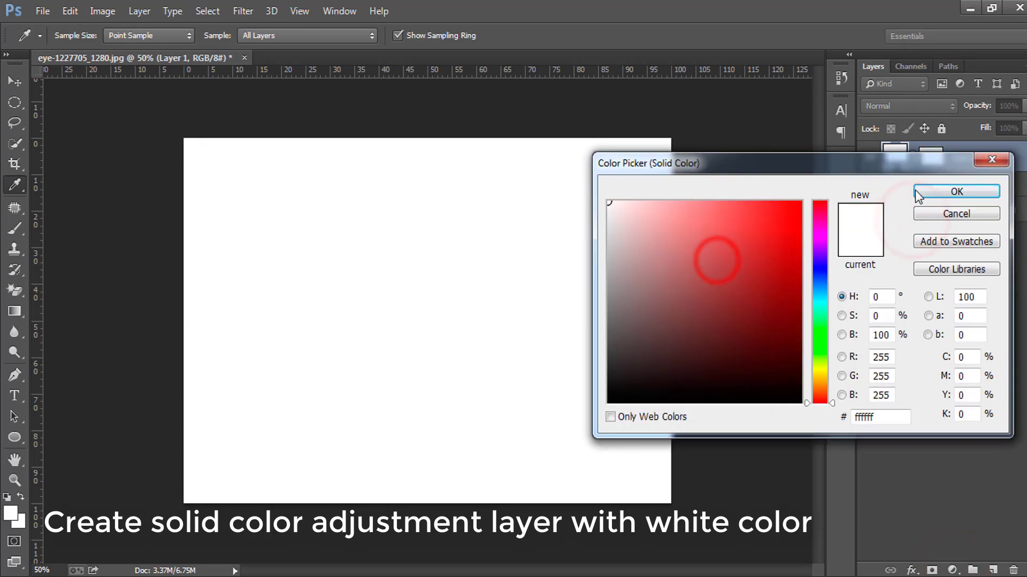
pyautogui.click(924, 190)
# Invert the Color Fill 1 mask and paint it white over the eye white nearest the tear duct, using a size 27 brush at 24% opacity.
pyautogui.click(930, 160)
pyautogui.hotkey('ctrl', 'i')
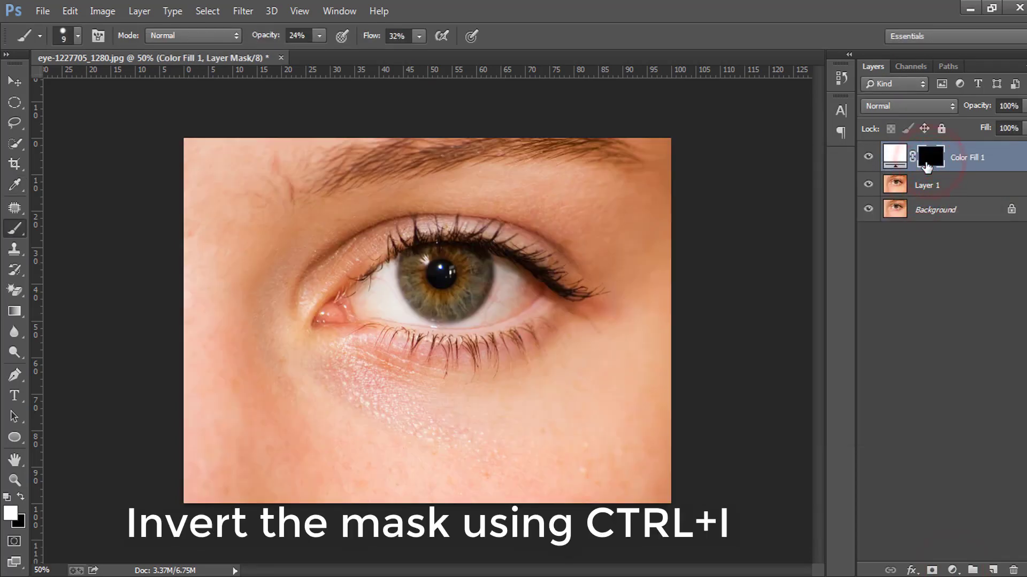
pyautogui.click(467, 300)
pyautogui.click(468, 300)
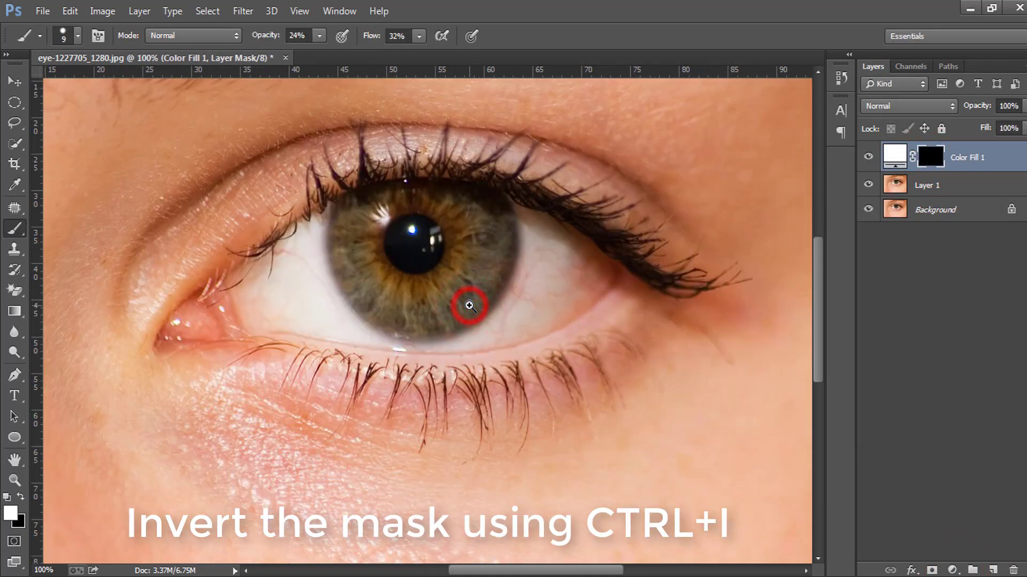
pyautogui.click(469, 275)
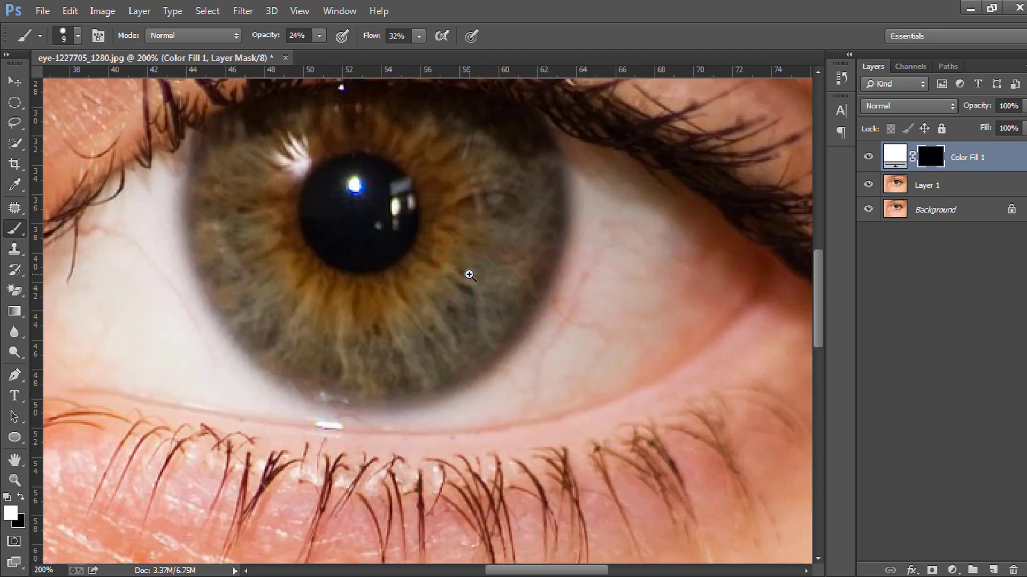
pyautogui.keyDown('alt'); pyautogui.click(470, 275); pyautogui.keyUp('alt')
pyautogui.moveTo(470, 270); pyautogui.dragTo(485, 293)
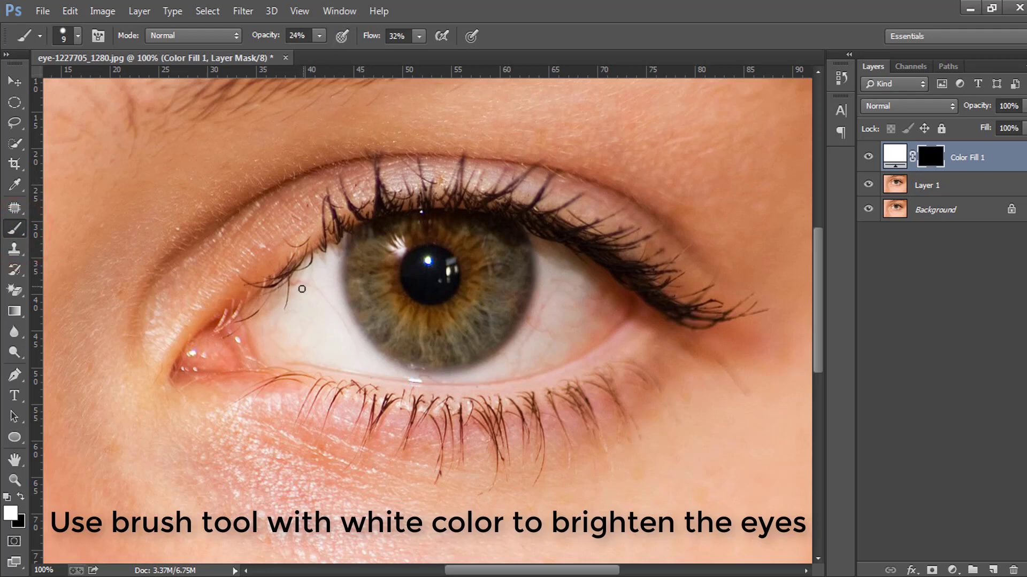
pyautogui.moveTo(302, 297)
pyautogui.mouseDown()
pyautogui.moveTo(320, 282)
pyautogui.moveTo(307, 278)
pyautogui.moveTo(291, 293)
pyautogui.moveTo(320, 262)
pyautogui.moveTo(303, 295)
pyautogui.mouseUp()
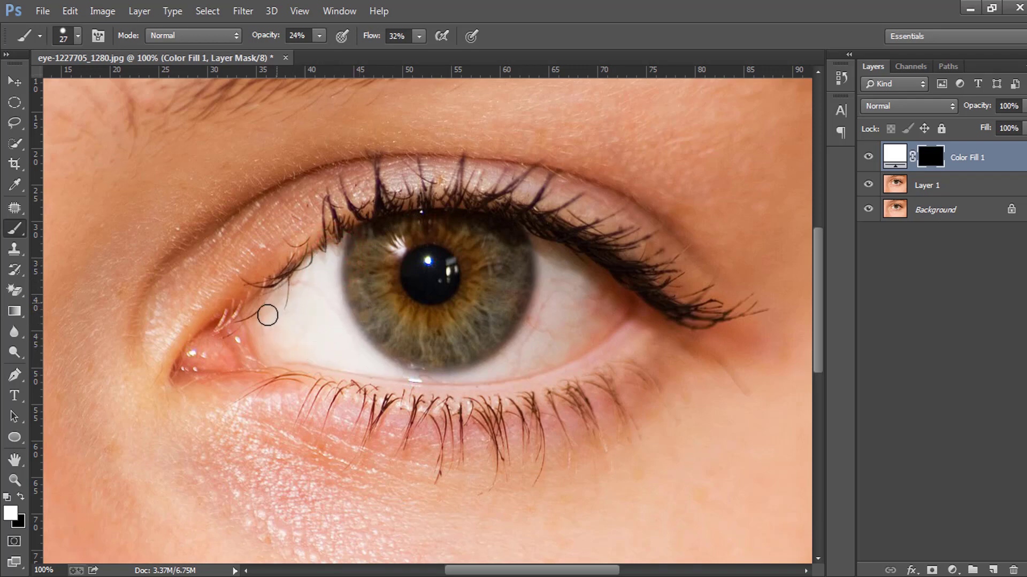
pyautogui.moveTo(268, 316); pyautogui.dragTo(264, 342)
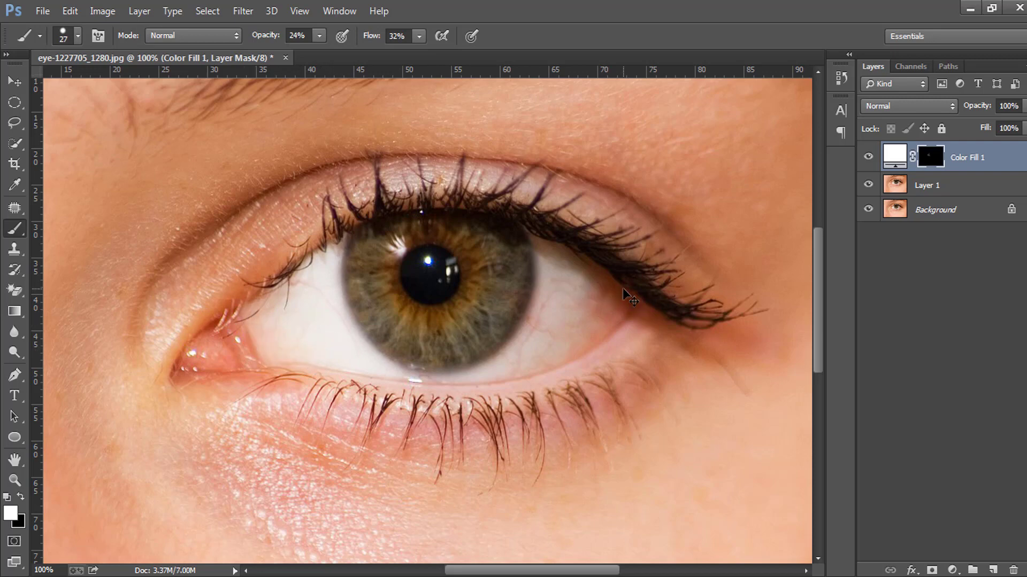
# Brighten the eye white on the outer side of the iris by painting the mask white at 17% brush opacity.
pyautogui.keyDown('alt'); pyautogui.scroll(1, 625, 294); pyautogui.keyUp('alt')
pyautogui.moveTo(461, 209)
pyautogui.mouseDown()
pyautogui.moveTo(464, 300)
pyautogui.moveTo(433, 382)
pyautogui.moveTo(382, 429)
pyautogui.moveTo(322, 461)
pyautogui.moveTo(537, 393)
pyautogui.moveTo(616, 321)
pyautogui.moveTo(531, 395)
pyautogui.moveTo(615, 335)
pyautogui.moveTo(535, 401)
pyautogui.moveTo(419, 442)
pyautogui.moveTo(596, 301)
pyautogui.moveTo(554, 303)
pyautogui.moveTo(502, 271)
pyautogui.moveTo(522, 243)
pyautogui.moveTo(574, 270)
pyautogui.moveTo(517, 293)
pyautogui.moveTo(462, 340)
pyautogui.moveTo(470, 199)
pyautogui.moveTo(632, 307)
pyautogui.moveTo(603, 355)
pyautogui.moveTo(471, 431)
pyautogui.moveTo(364, 469)
pyautogui.mouseUp()
pyautogui.moveTo(634, 324)
pyautogui.mouseDown()
pyautogui.moveTo(579, 369)
pyautogui.moveTo(449, 359)
pyautogui.mouseUp()
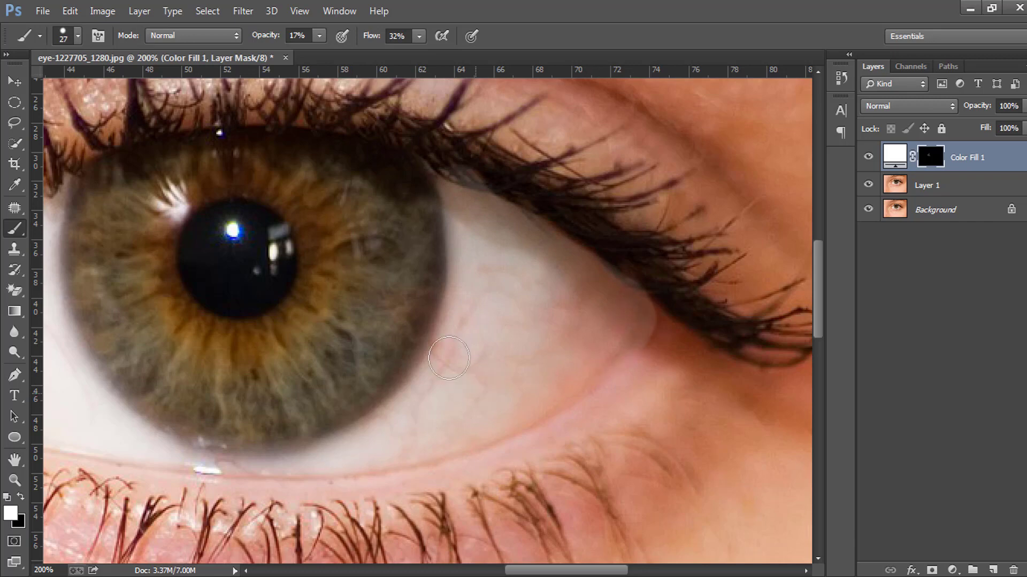
pyautogui.moveTo(414, 413)
pyautogui.mouseDown()
pyautogui.moveTo(284, 463)
pyautogui.moveTo(347, 441)
pyautogui.mouseUp()
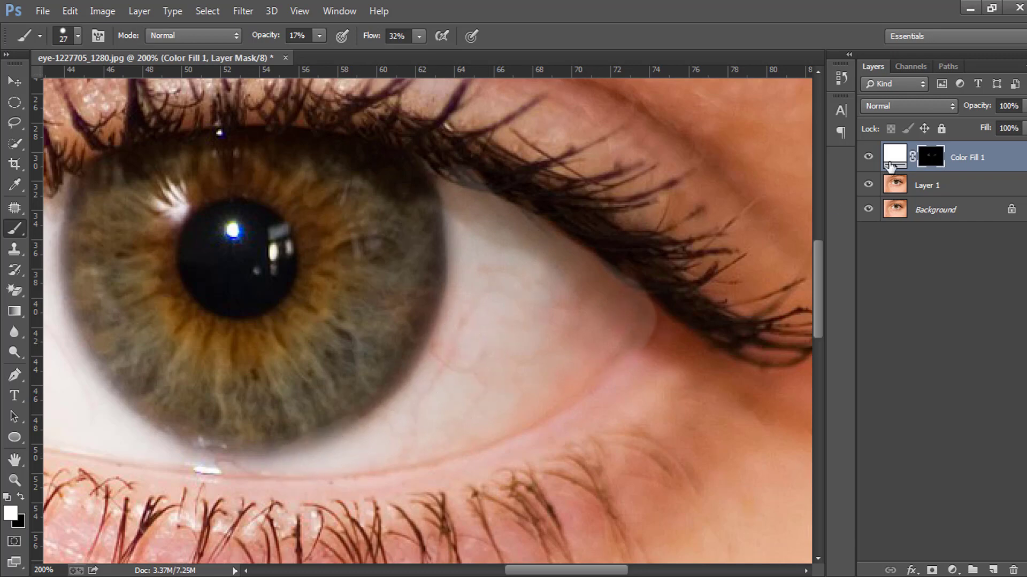
# Paint black on the fill layer's mask along the upper lashes to remove the white spill near the outer corner.
pyautogui.press('x')
pyautogui.moveTo(478, 169)
pyautogui.mouseDown()
pyautogui.moveTo(455, 159)
pyautogui.moveTo(472, 167)
pyautogui.mouseUp()
pyautogui.click(481, 168)
pyautogui.click(491, 173)
pyautogui.click(502, 170)
pyautogui.click(565, 192)
pyautogui.click(650, 268)
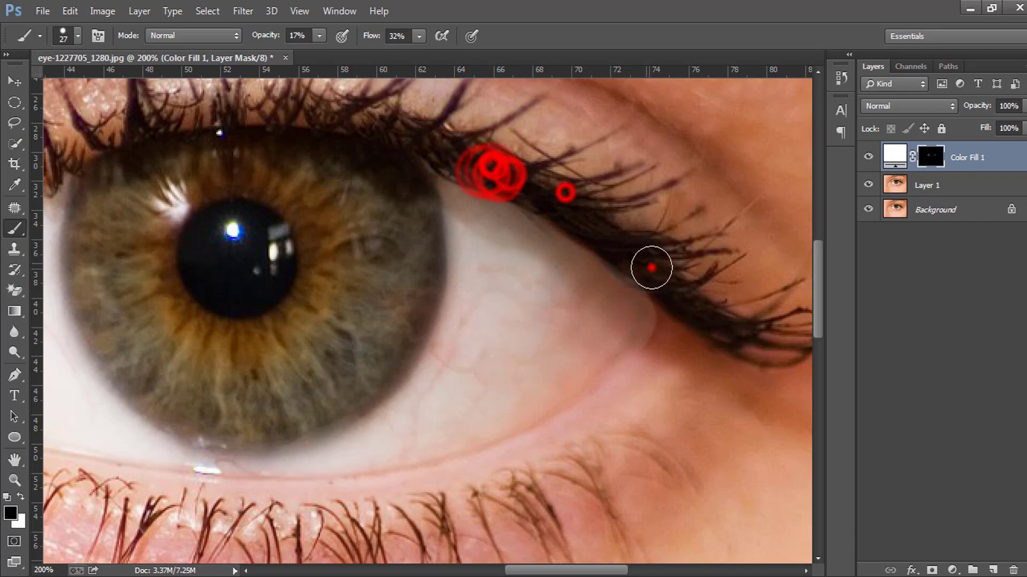
pyautogui.click(638, 265)
pyautogui.moveTo(663, 281); pyautogui.dragTo(648, 270)
pyautogui.click(628, 262)
pyautogui.click(644, 271)
pyautogui.click(652, 273)
pyautogui.click(663, 276)
# Refine the fill layer's mask at the outer corner of the eye with a size 9 brush, undoing the last stroke.
pyautogui.keyDown('ctrl'); pyautogui.click(673, 344); pyautogui.keyUp('ctrl')
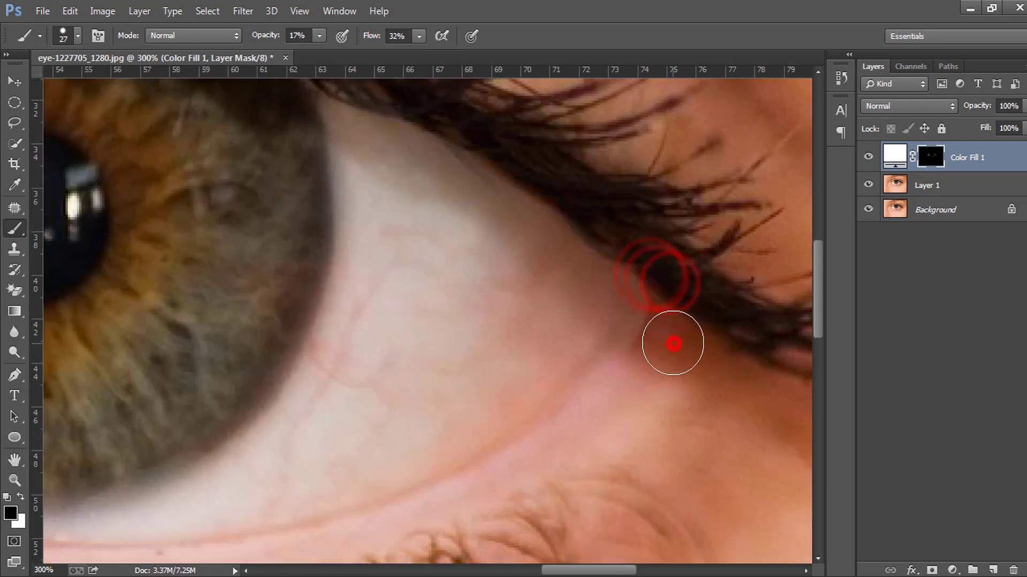
pyautogui.press('[')
pyautogui.press('x')
pyautogui.moveTo(657, 327)
pyautogui.mouseDown()
pyautogui.moveTo(647, 328)
pyautogui.moveTo(653, 306)
pyautogui.moveTo(647, 346)
pyautogui.moveTo(649, 324)
pyautogui.moveTo(605, 374)
pyautogui.mouseUp()
pyautogui.hotkey('ctrl', 'z')
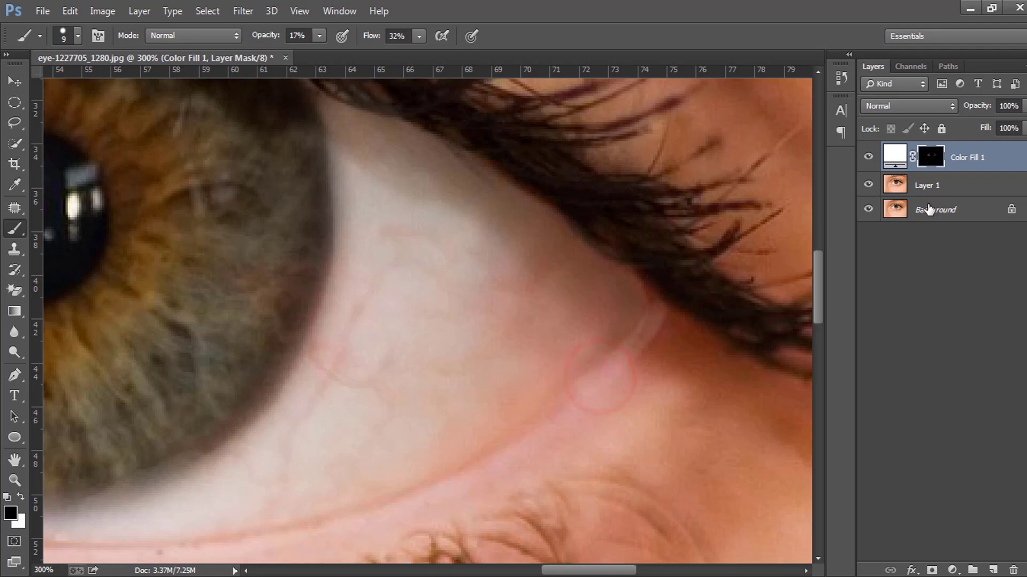
# Compare the photo with and without the Color Fill 1 layer, and set that layer's opacity to 34%.
pyautogui.hotkey('ctrl', '0')
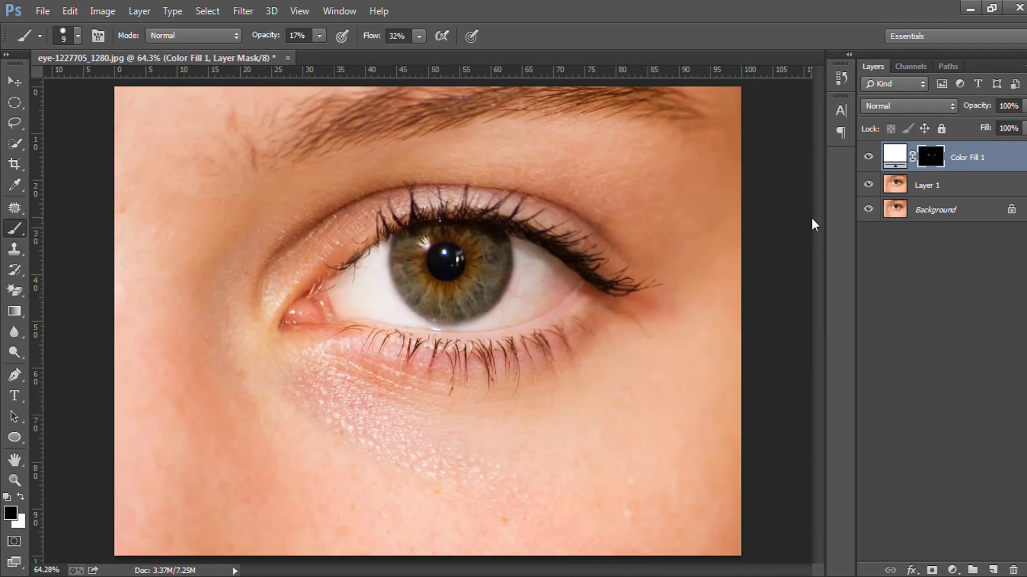
pyautogui.click(867, 157)
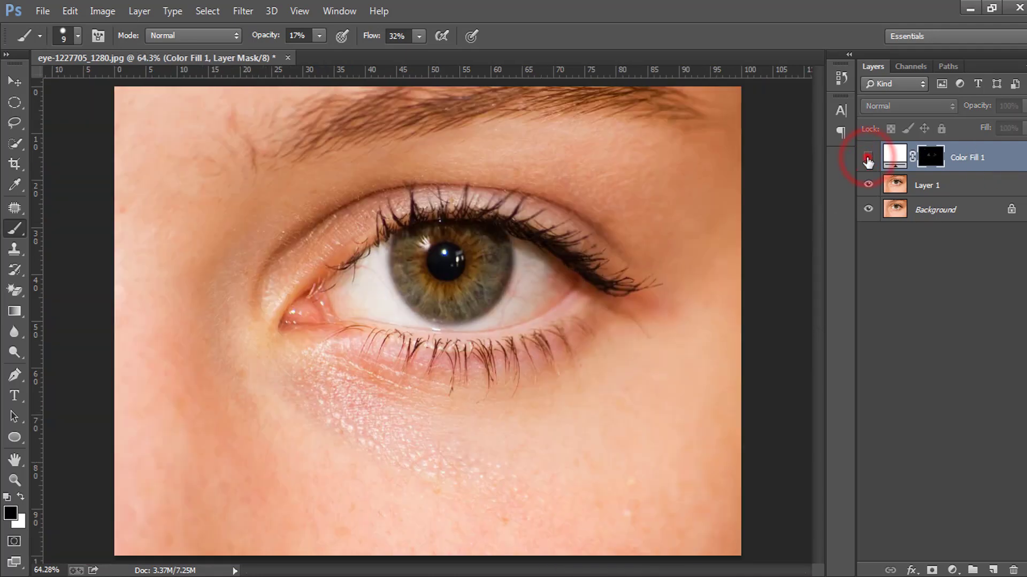
pyautogui.click(867, 158)
pyautogui.click(1002, 158)
pyautogui.click(1022, 106)
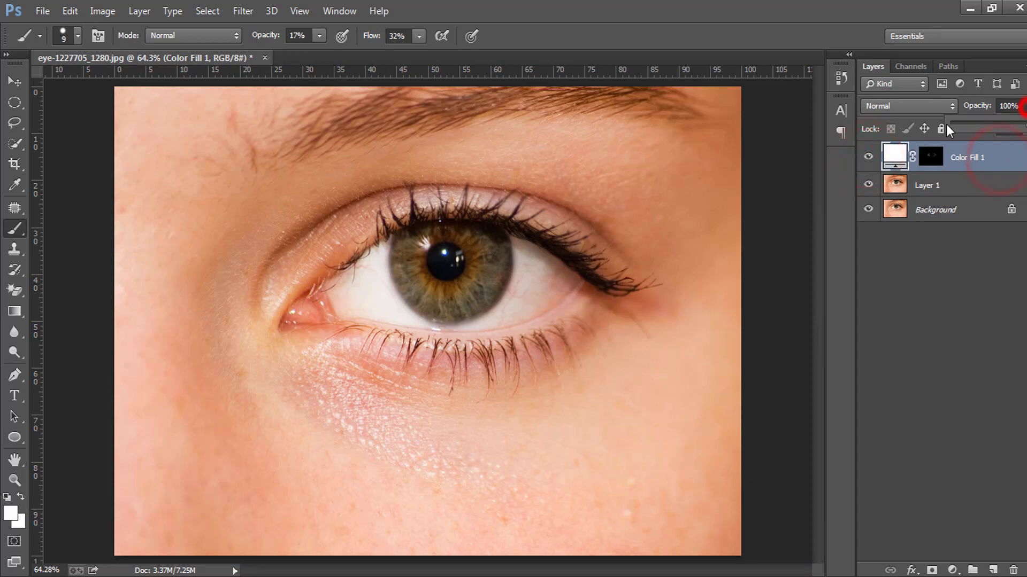
pyautogui.moveTo(961, 124)
pyautogui.mouseDown()
pyautogui.moveTo(924, 139)
pyautogui.moveTo(951, 122)
pyautogui.moveTo(978, 124)
pyautogui.mouseUp()
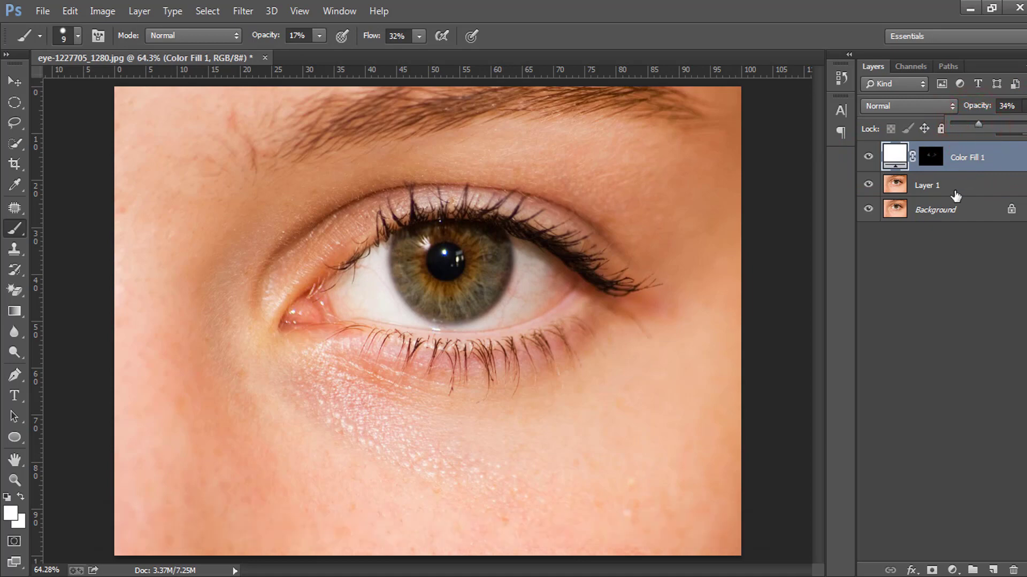
# Select the iris and pupil on Layer 1 with the Quick Selection tool and a size 13 brush.
pyautogui.click(925, 186)
pyautogui.moveTo(14, 102); pyautogui.dragTo(51, 116)
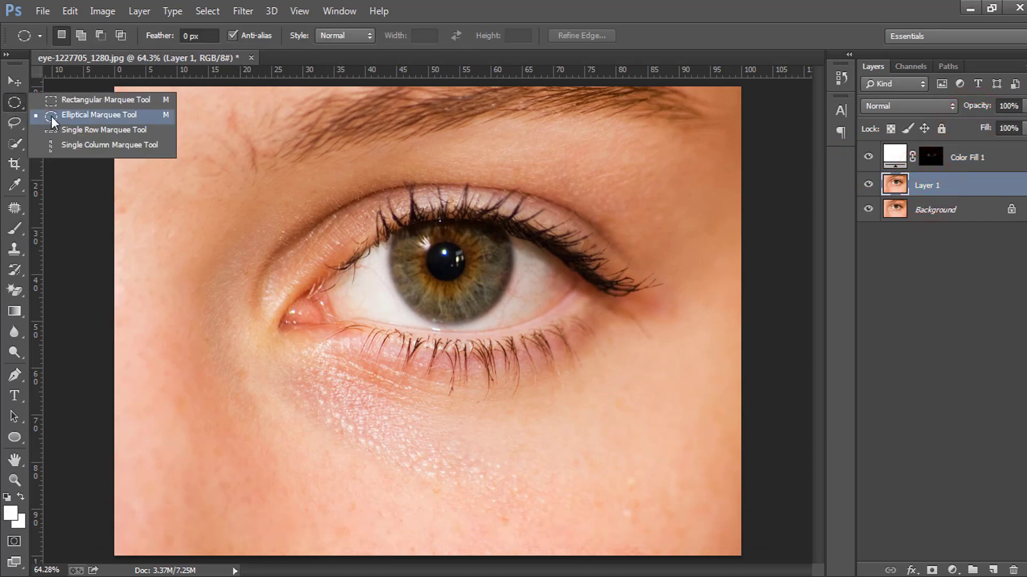
pyautogui.click(85, 115)
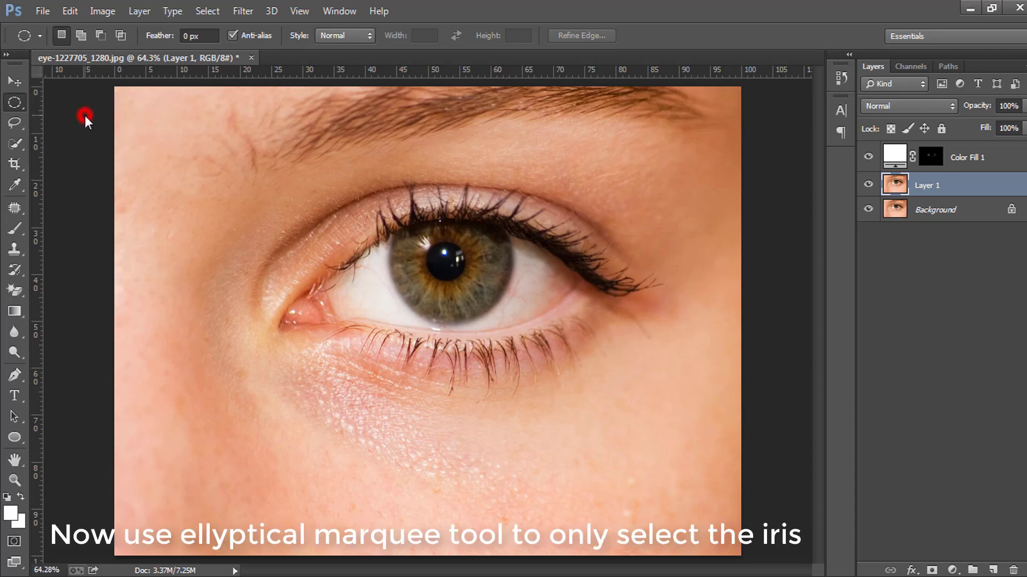
pyautogui.moveTo(14, 143); pyautogui.dragTo(15, 150)
pyautogui.click(73, 141)
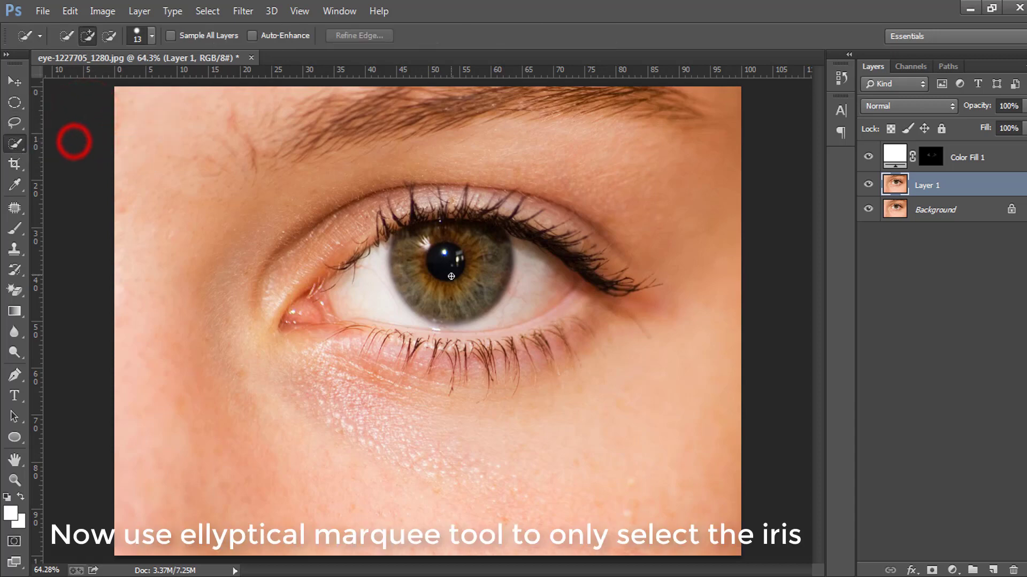
pyautogui.keyDown('ctrl'); pyautogui.click(452, 274); pyautogui.keyUp('ctrl')
pyautogui.keyDown('ctrl'); pyautogui.click(452, 274); pyautogui.keyUp('ctrl')
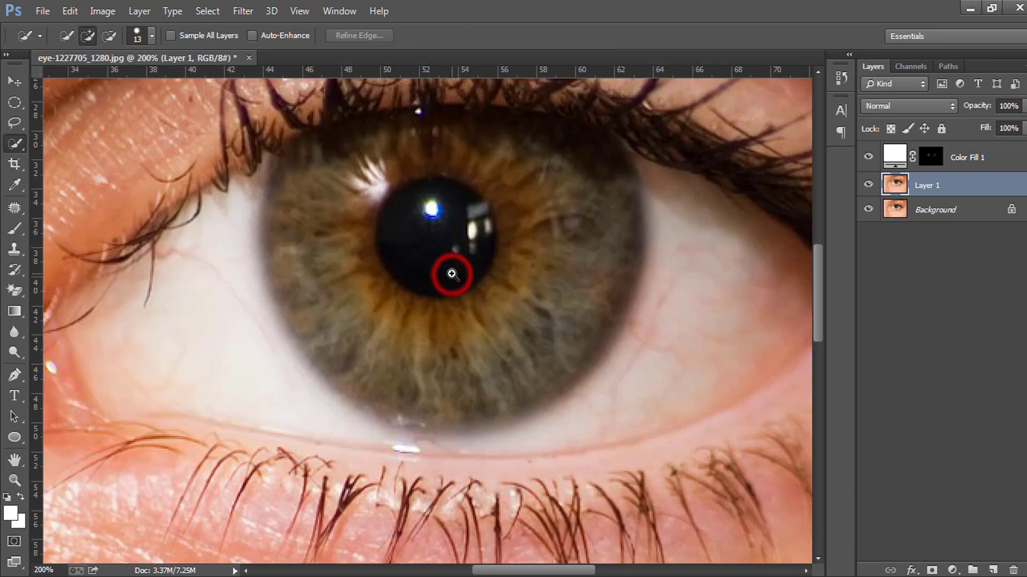
pyautogui.moveTo(298, 149)
pyautogui.mouseDown()
pyautogui.moveTo(450, 338)
pyautogui.moveTo(452, 350)
pyautogui.moveTo(431, 367)
pyautogui.moveTo(517, 372)
pyautogui.moveTo(560, 321)
pyautogui.moveTo(563, 294)
pyautogui.moveTo(602, 261)
pyautogui.moveTo(535, 300)
pyautogui.moveTo(549, 394)
pyautogui.mouseUp()
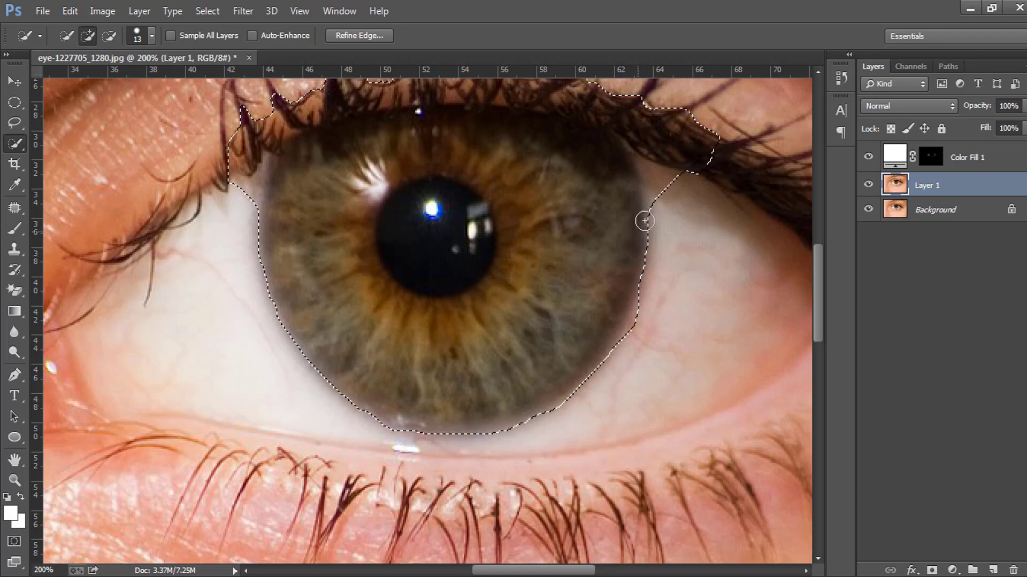
# Subtract the upper lashes and eyelid areas around the iris from the selection.
pyautogui.moveTo(659, 188); pyautogui.dragTo(660, 202)
pyautogui.moveTo(531, 96); pyautogui.dragTo(332, 97)
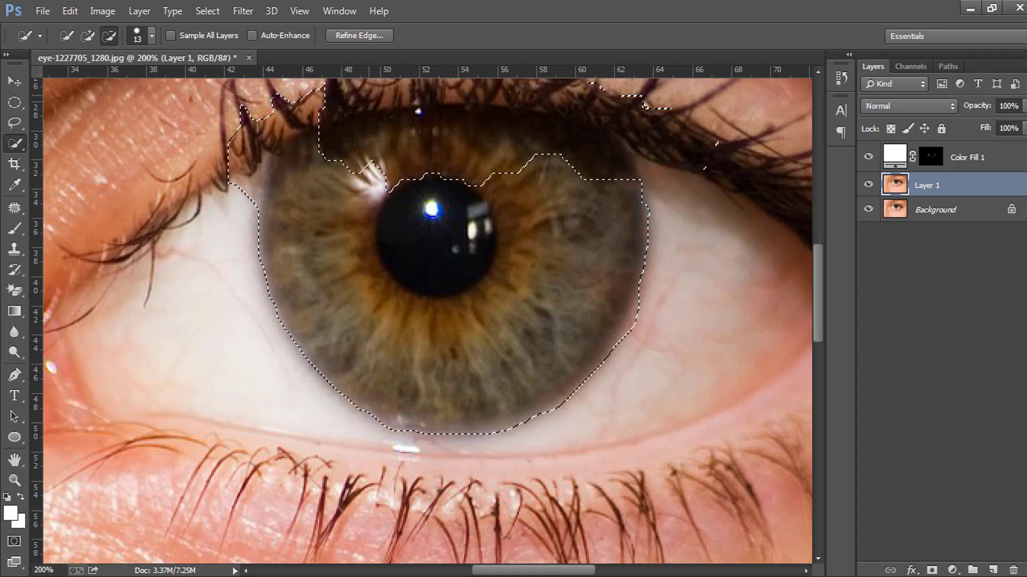
pyautogui.keyDown('alt'); pyautogui.click(246, 161); pyautogui.keyUp('alt')
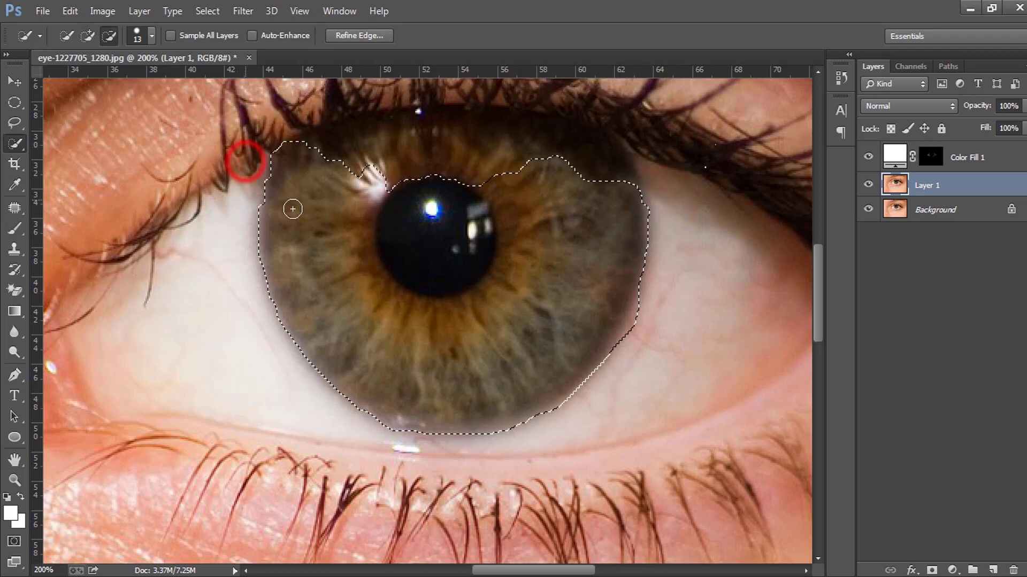
# Add the upper part of the iris back to the selection and trim the spill into the lashes.
pyautogui.moveTo(271, 183); pyautogui.dragTo(270, 198)
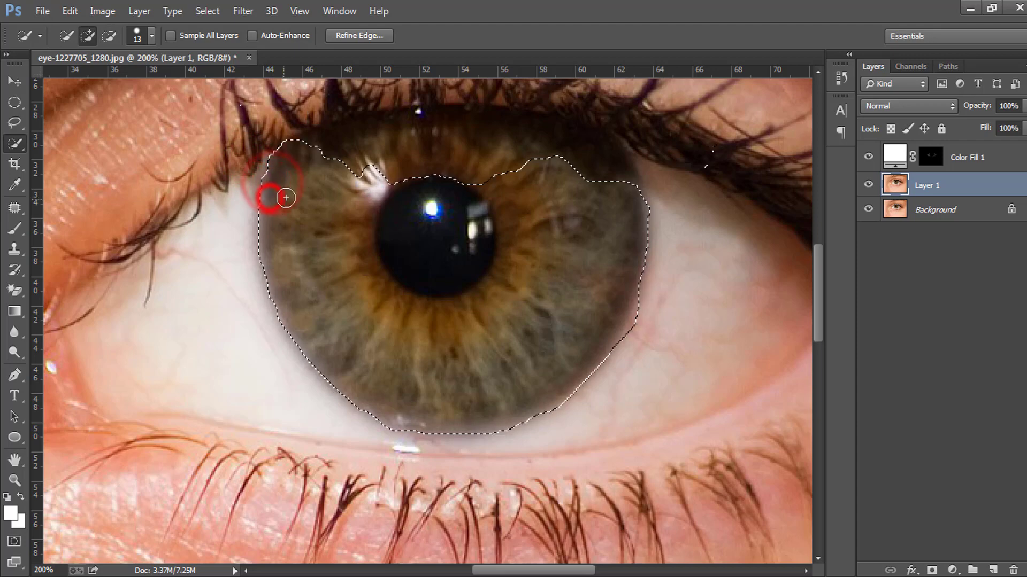
pyautogui.moveTo(309, 160)
pyautogui.mouseDown()
pyautogui.moveTo(394, 136)
pyautogui.moveTo(342, 145)
pyautogui.moveTo(520, 137)
pyautogui.mouseUp()
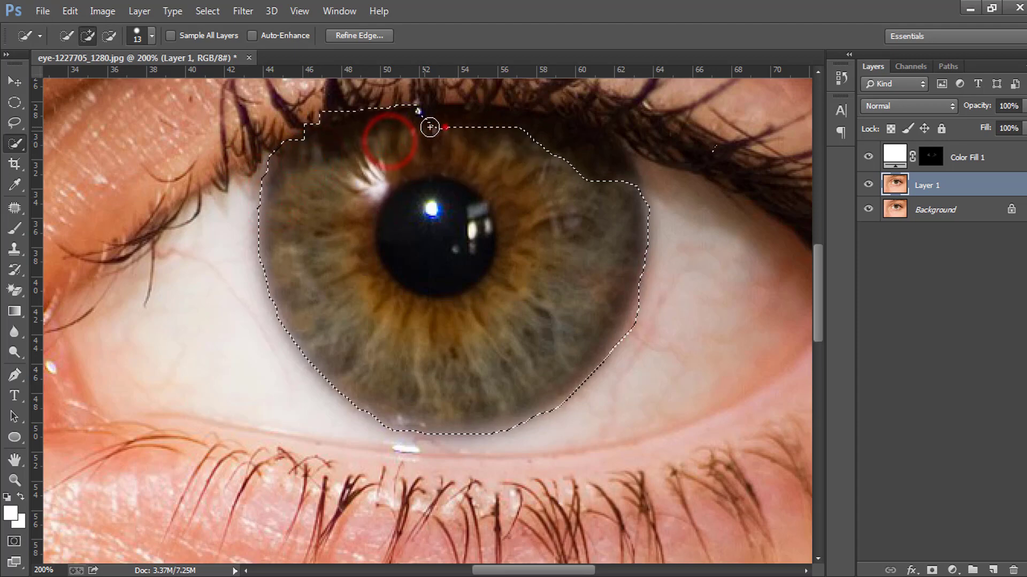
pyautogui.moveTo(445, 127)
pyautogui.mouseDown()
pyautogui.moveTo(572, 138)
pyautogui.moveTo(607, 163)
pyautogui.moveTo(627, 199)
pyautogui.mouseUp()
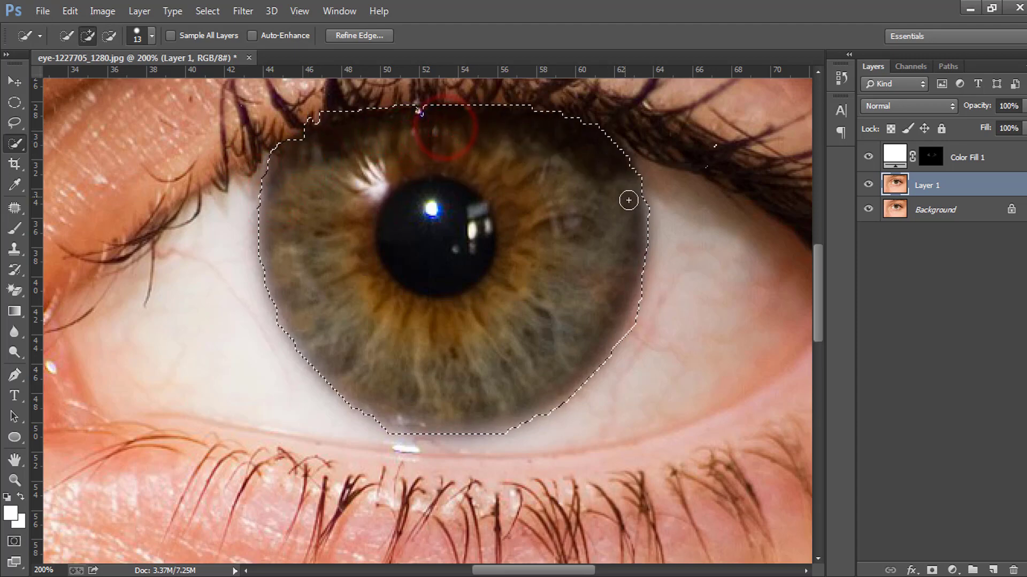
pyautogui.keyDown('alt'); pyautogui.click(322, 107); pyautogui.keyUp('alt')
pyautogui.keyDown('alt'); pyautogui.click(300, 147); pyautogui.keyUp('alt')
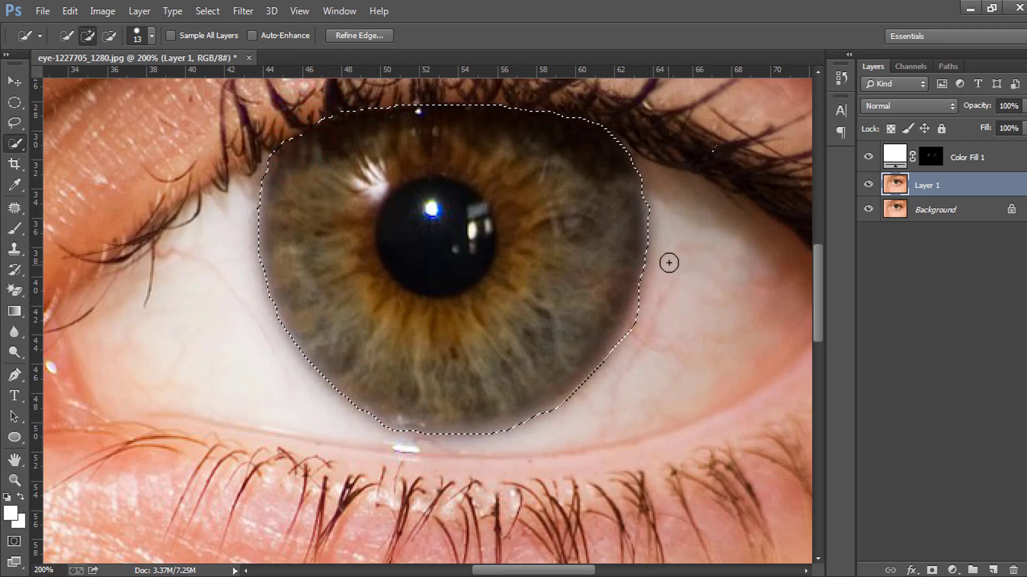
pyautogui.keyDown('alt'); pyautogui.click(715, 148); pyautogui.keyUp('alt')
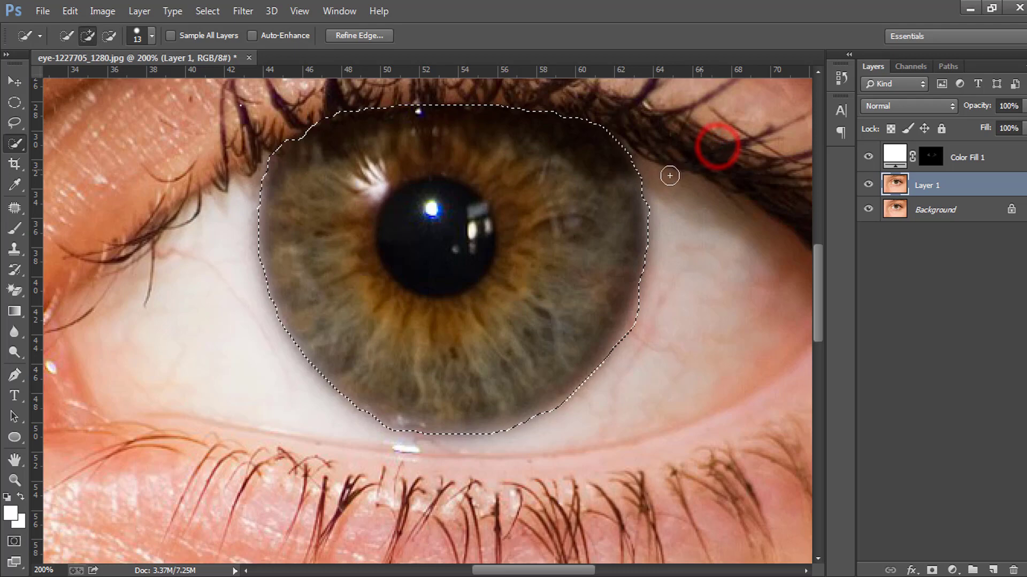
# Refine the lower and outer edges of the iris selection so it follows the iris outline.
pyautogui.scroll(-3, 645, 243)
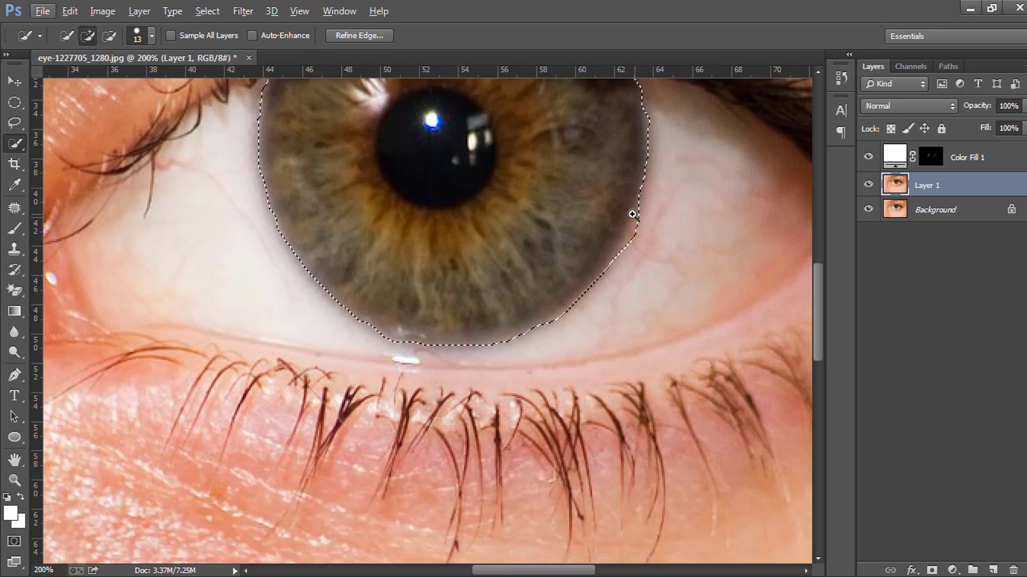
pyautogui.keyDown('ctrl'); pyautogui.click(633, 216); pyautogui.keyUp('ctrl')
pyautogui.keyDown('alt'); pyautogui.click(657, 204); pyautogui.keyUp('alt')
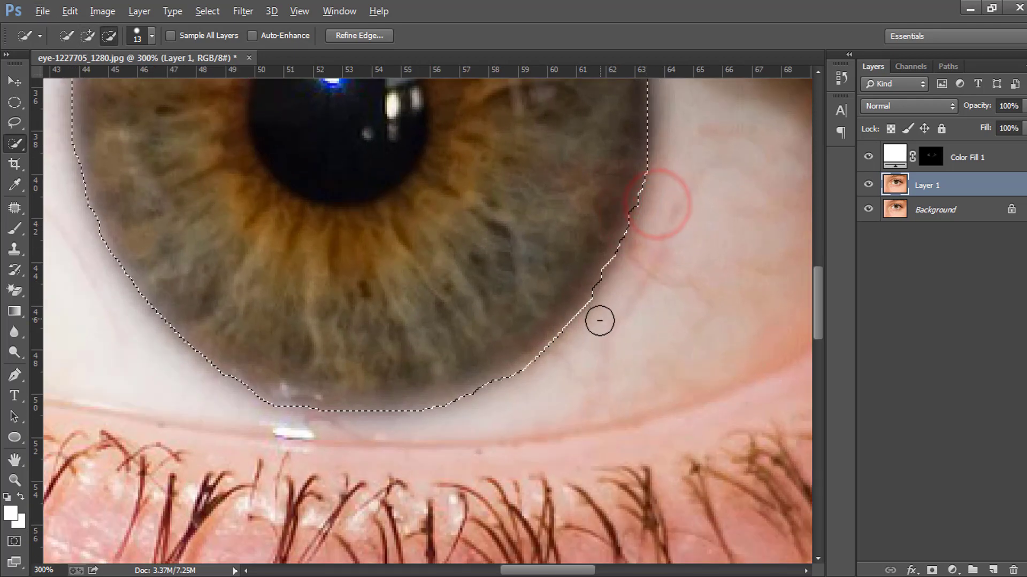
pyautogui.keyDown('alt'); pyautogui.click(611, 305); pyautogui.keyUp('alt')
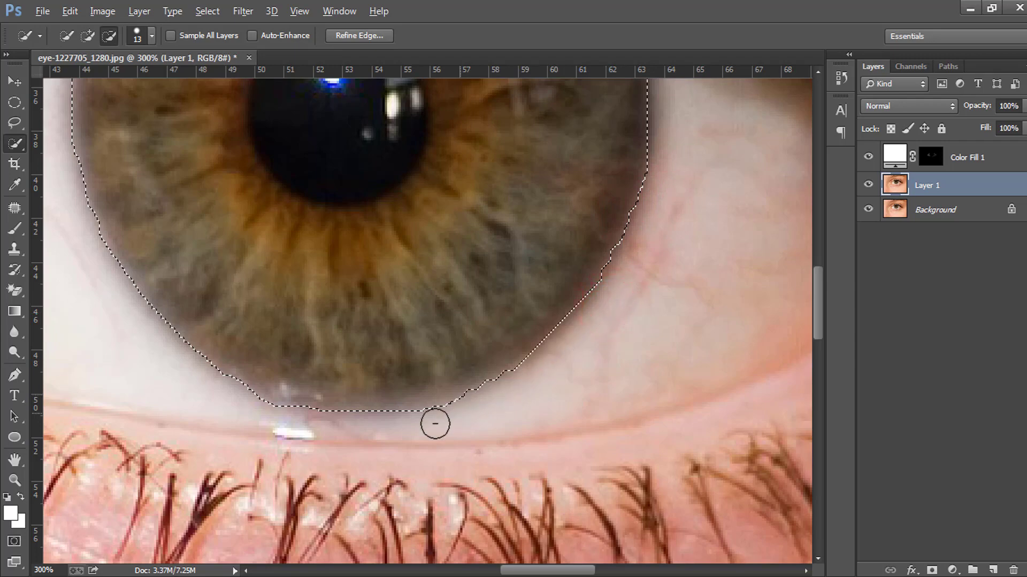
pyautogui.moveTo(475, 405)
pyautogui.mouseDown()
pyautogui.moveTo(437, 419)
pyautogui.moveTo(337, 424)
pyautogui.moveTo(243, 410)
pyautogui.mouseUp()
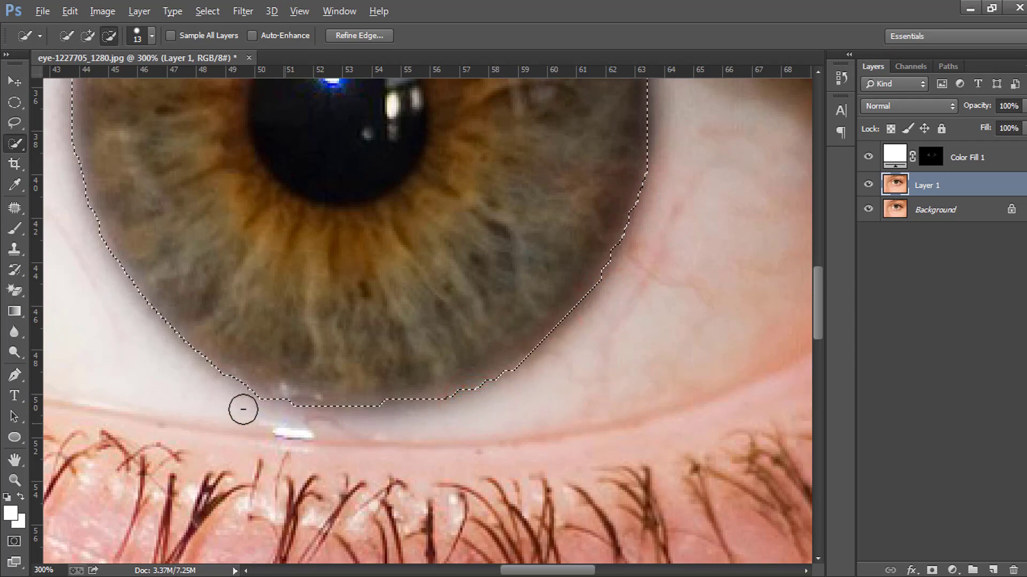
pyautogui.click(279, 381)
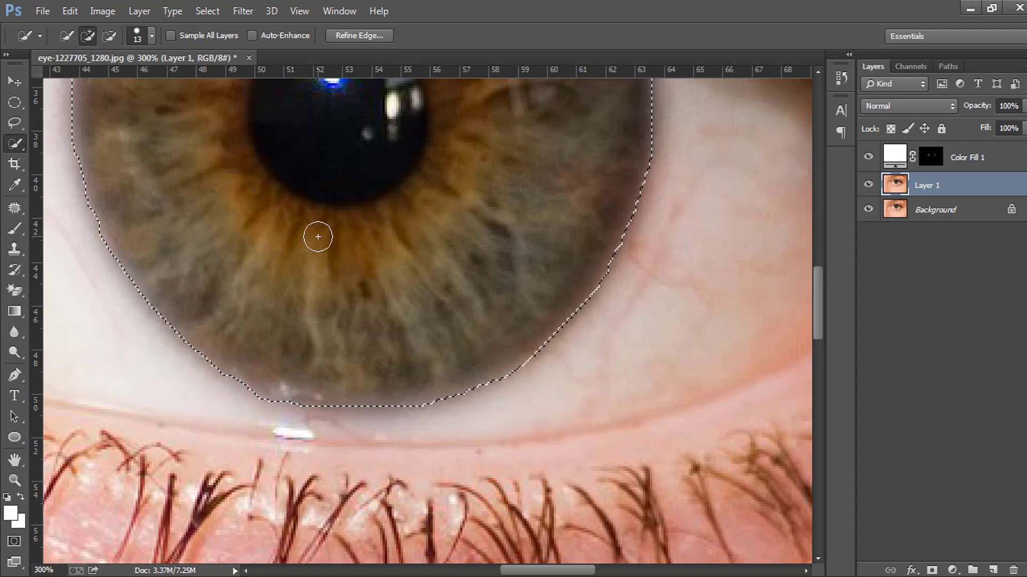
pyautogui.hotkey('ctrl', '0')
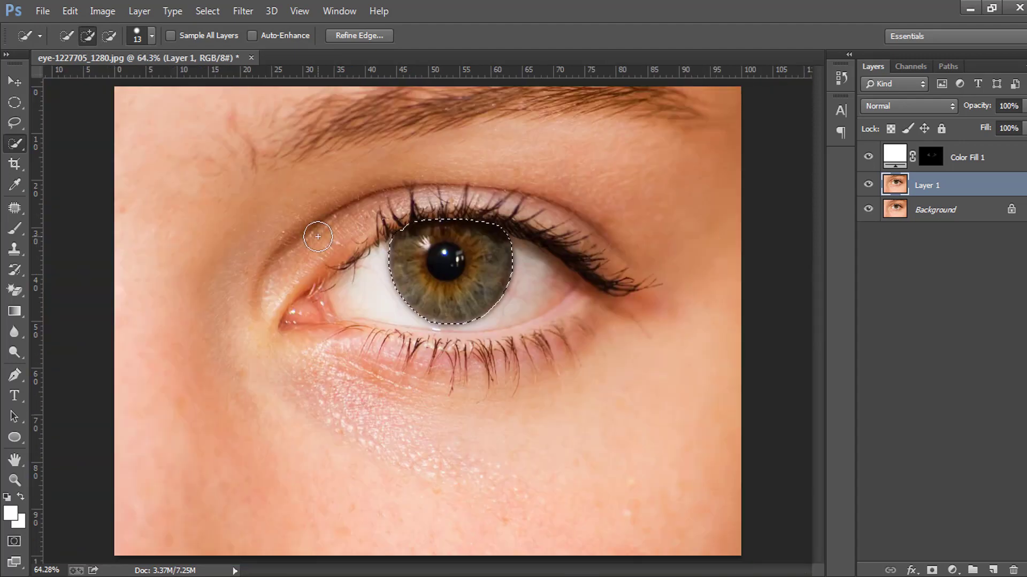
# Subtract the pupil from the iris selection with a size 71 Quick Selection brush, undoing the first subtraction at size 75.
pyautogui.keyDown('ctrl'); pyautogui.click(445, 262); pyautogui.keyUp('ctrl')
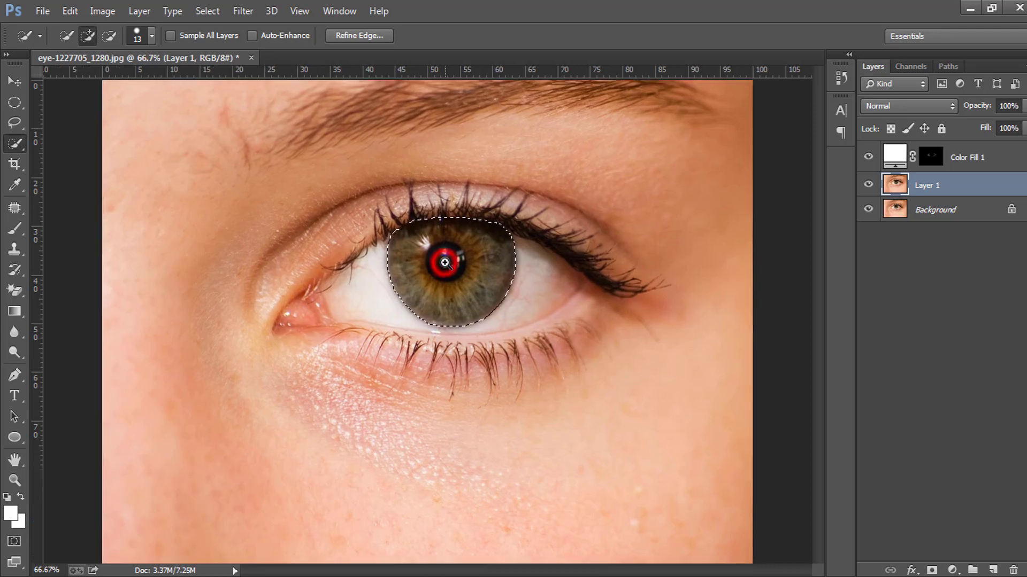
pyautogui.keyDown('ctrl'); pyautogui.click(445, 263); pyautogui.keyUp('ctrl')
pyautogui.moveTo(445, 262); pyautogui.dragTo(493, 277)
pyautogui.keyDown('alt'); pyautogui.click(448, 262); pyautogui.keyUp('alt')
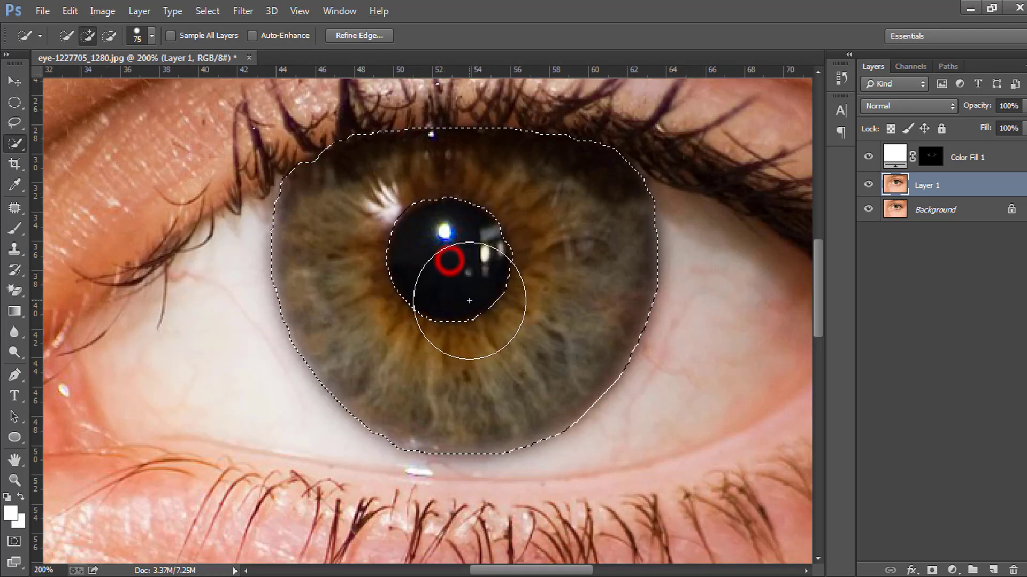
pyautogui.hotkey('ctrl', 'z')
pyautogui.moveTo(480, 275); pyautogui.dragTo(451, 261)
pyautogui.keyDown('alt'); pyautogui.click(449, 260); pyautogui.keyUp('alt')
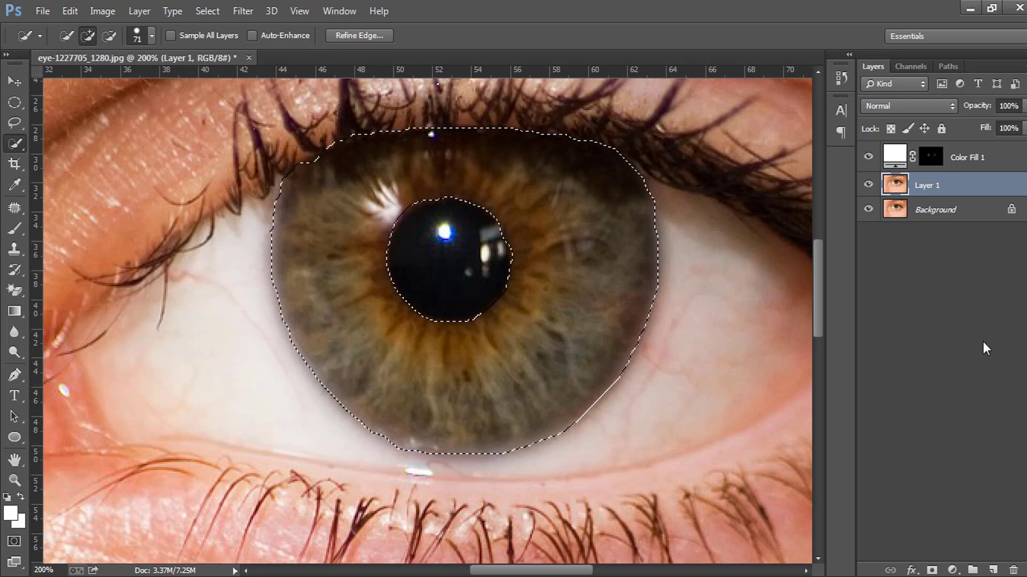
# Add a Hue/Saturation adjustment layer for the selected iris with hue -34 and saturation +5.
pyautogui.click(952, 570)
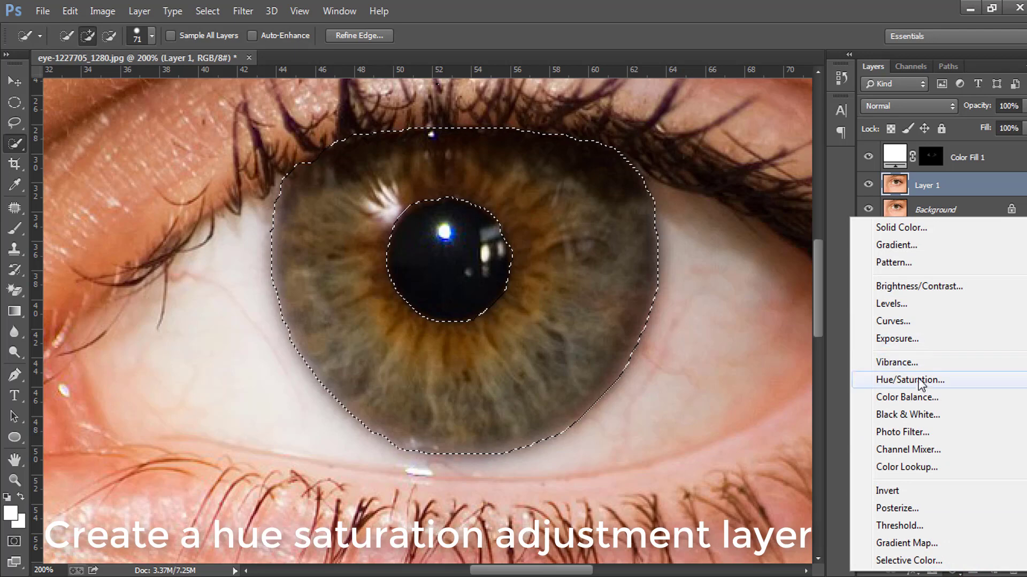
pyautogui.click(919, 380)
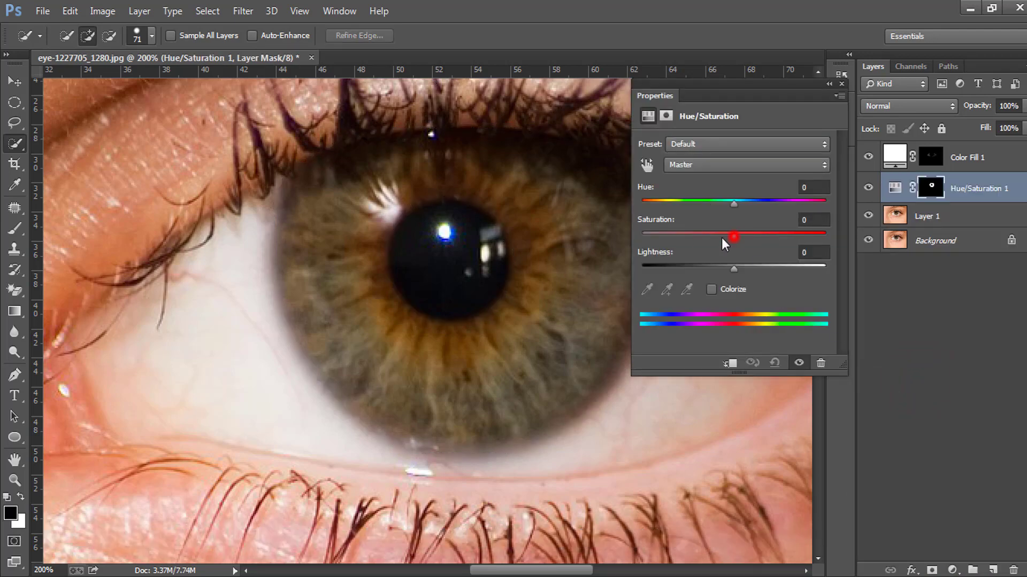
pyautogui.moveTo(733, 236); pyautogui.dragTo(702, 207)
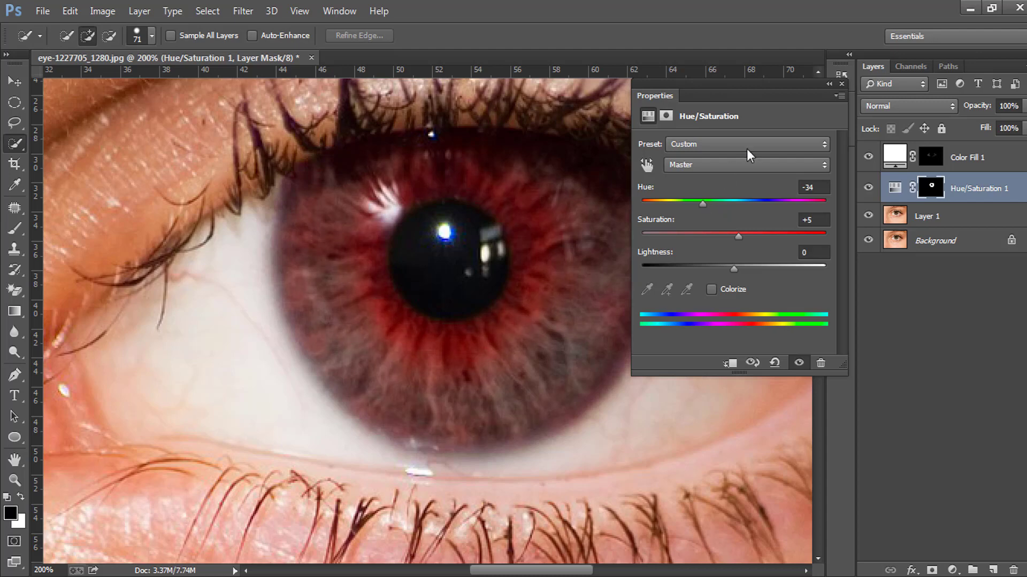
pyautogui.click(840, 84)
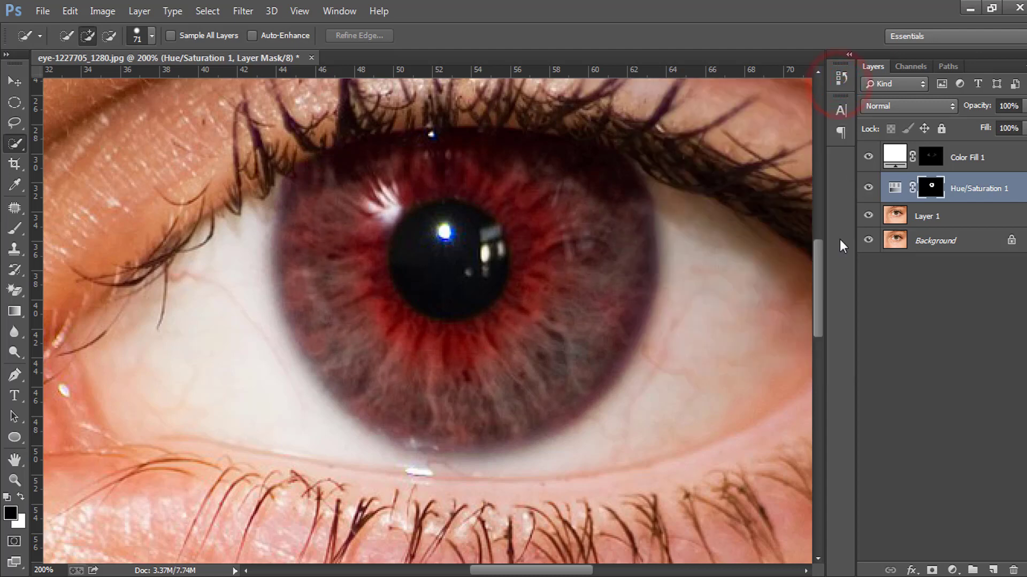
# Stamp all visible layers into a new layer above Color Fill 1 and hide that red-eye copy.
pyautogui.hotkey('ctrl', '0')
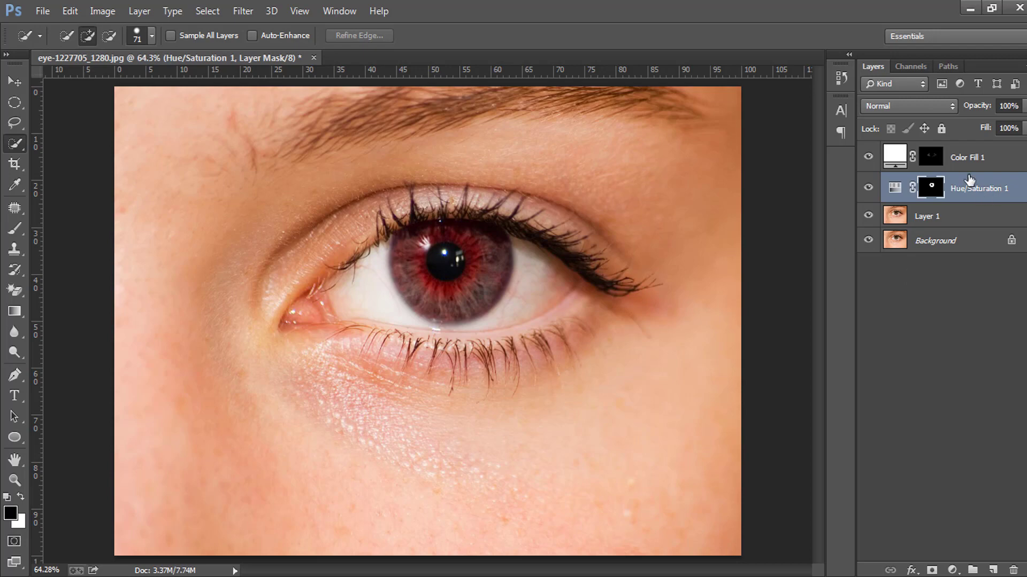
pyautogui.click(963, 158)
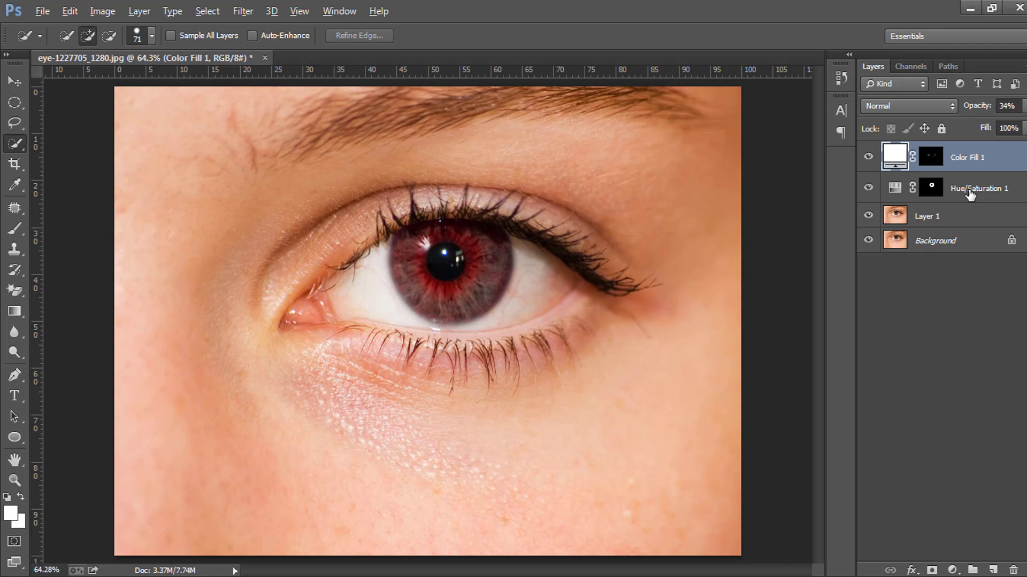
pyautogui.hotkey('ctrl', 'alt', 'shift', 'e')
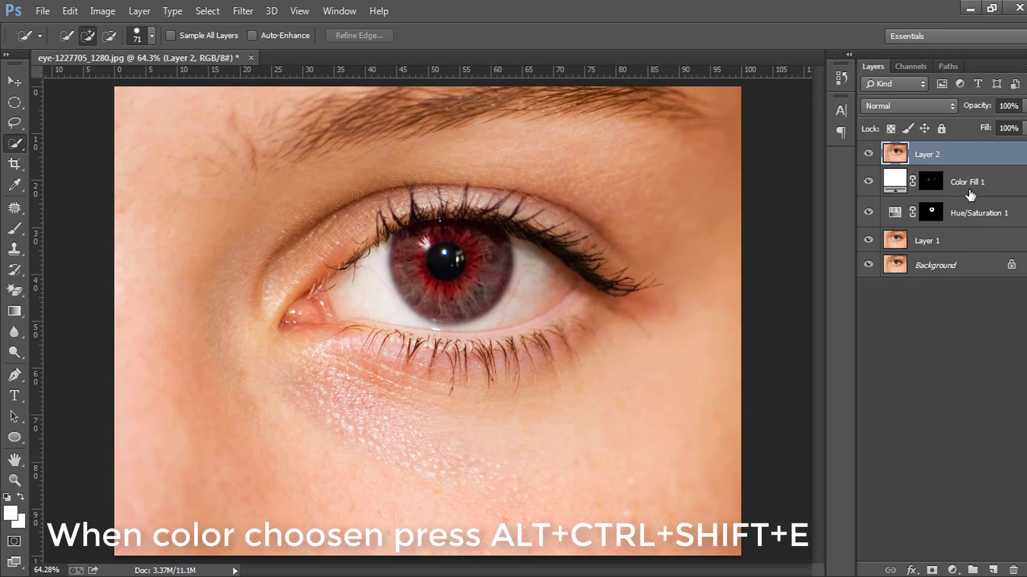
pyautogui.click(868, 156)
pyautogui.click(868, 157)
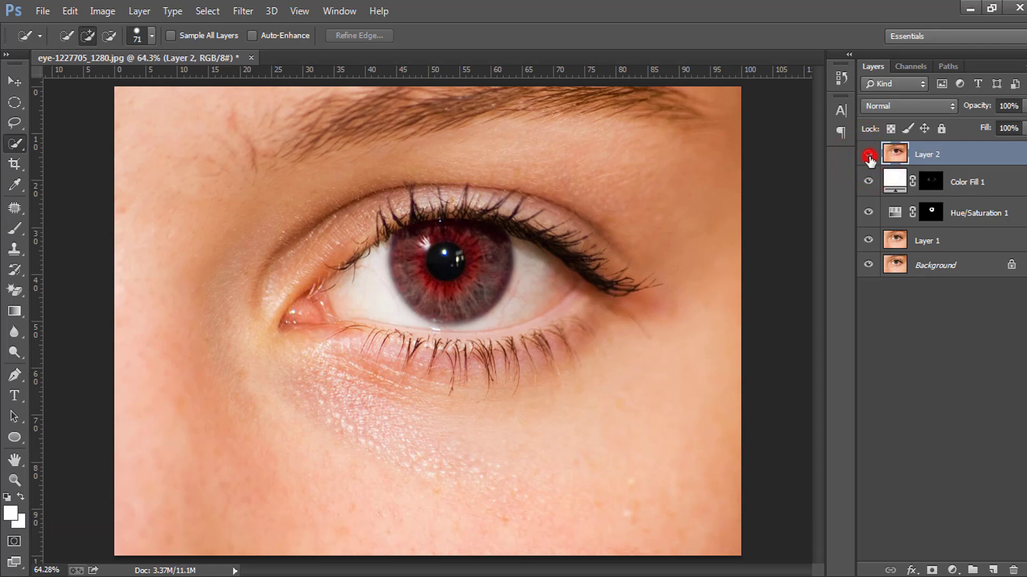
pyautogui.click(869, 157)
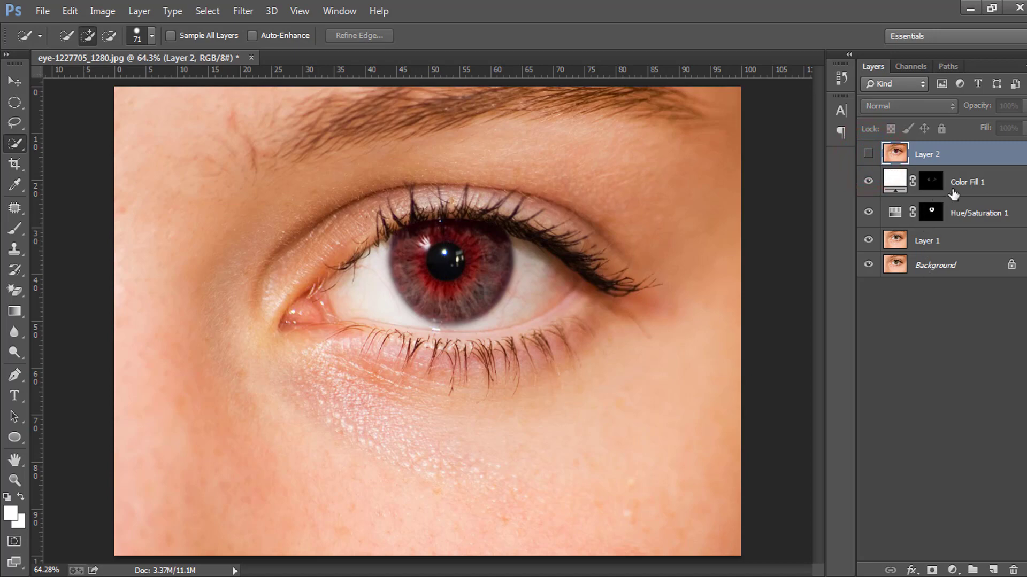
# Set the hue of the Hue/Saturation 1 adjustment to +27 for a green iris.
pyautogui.click(957, 211)
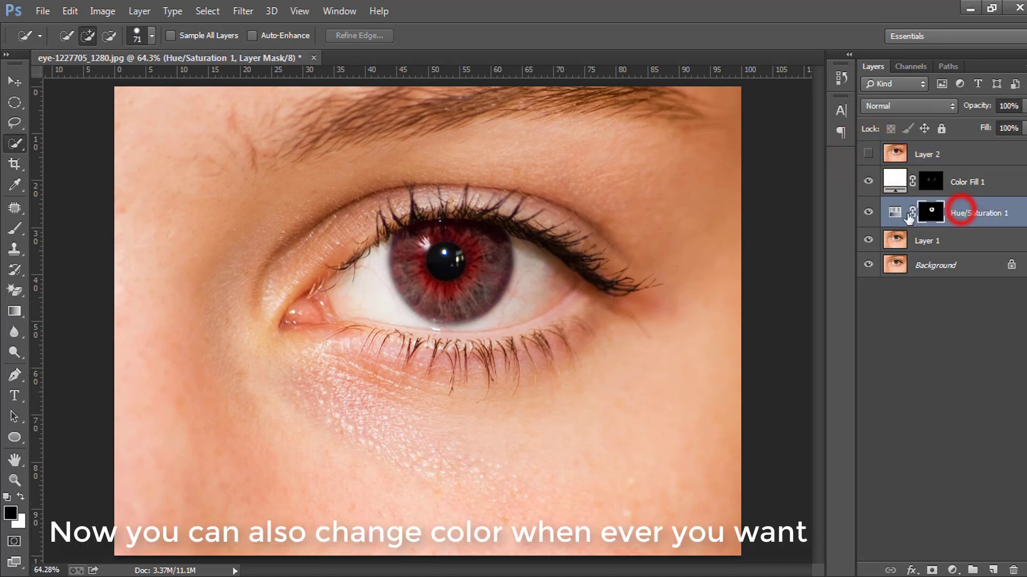
pyautogui.doubleClick(895, 214)
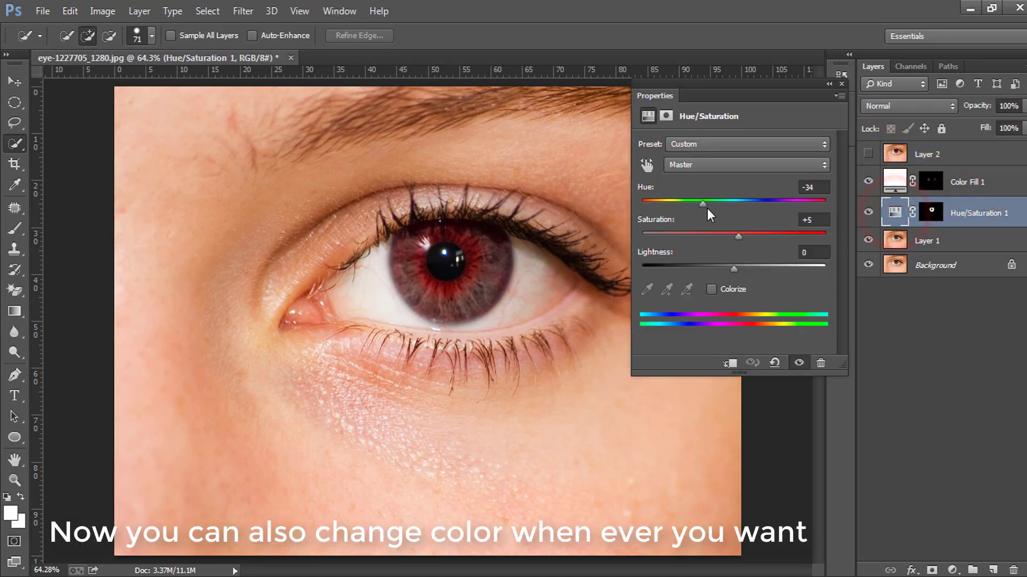
pyautogui.moveTo(702, 205); pyautogui.dragTo(759, 207)
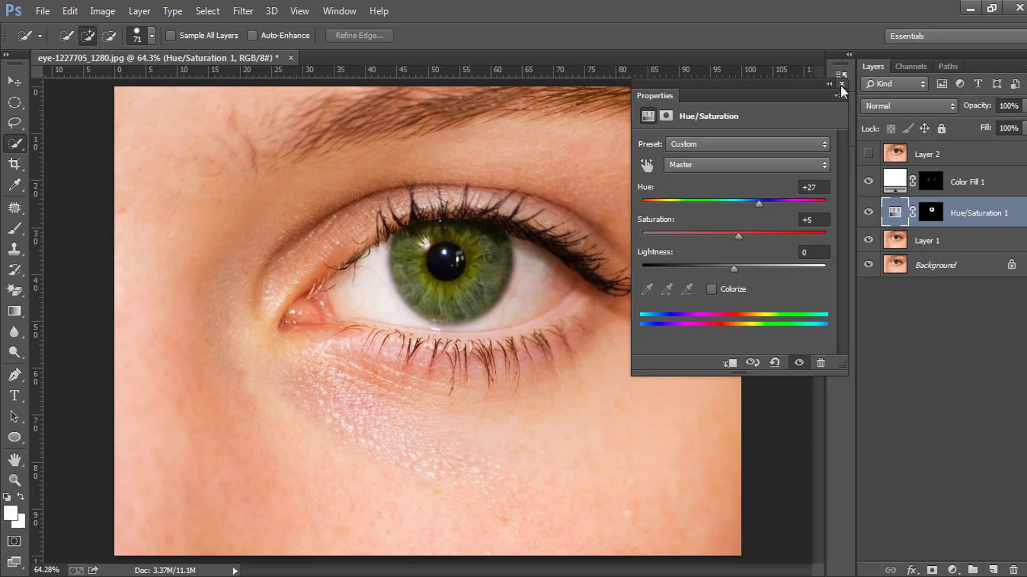
pyautogui.click(842, 85)
# Stamp the green-eye version into a new merged layer above Color Fill 1 and undo the extra duplicate of it.
pyautogui.click(952, 183)
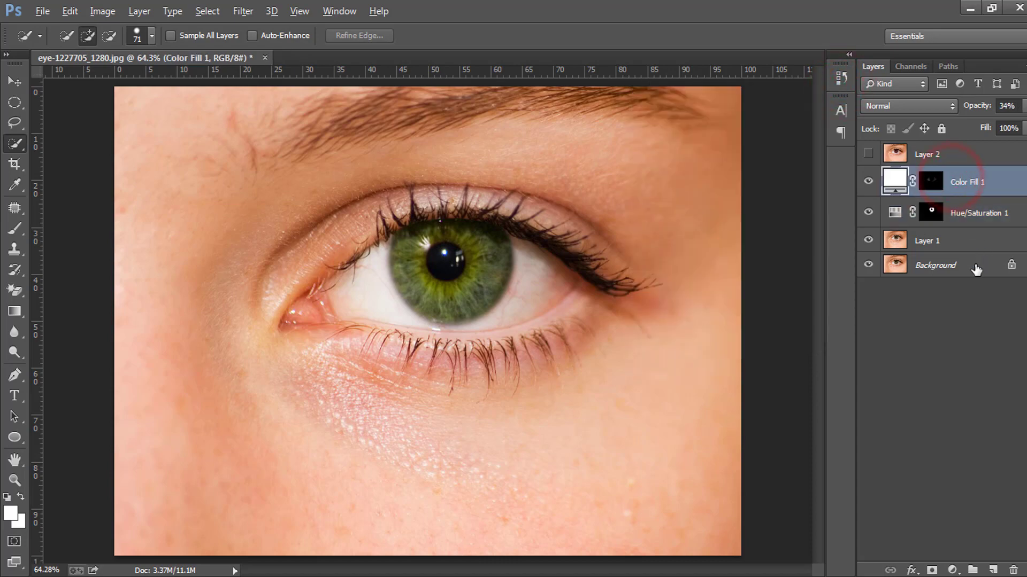
pyautogui.hotkey('ctrl', 'alt', 'shift', 'e')
pyautogui.hotkey('ctrl', 'j')
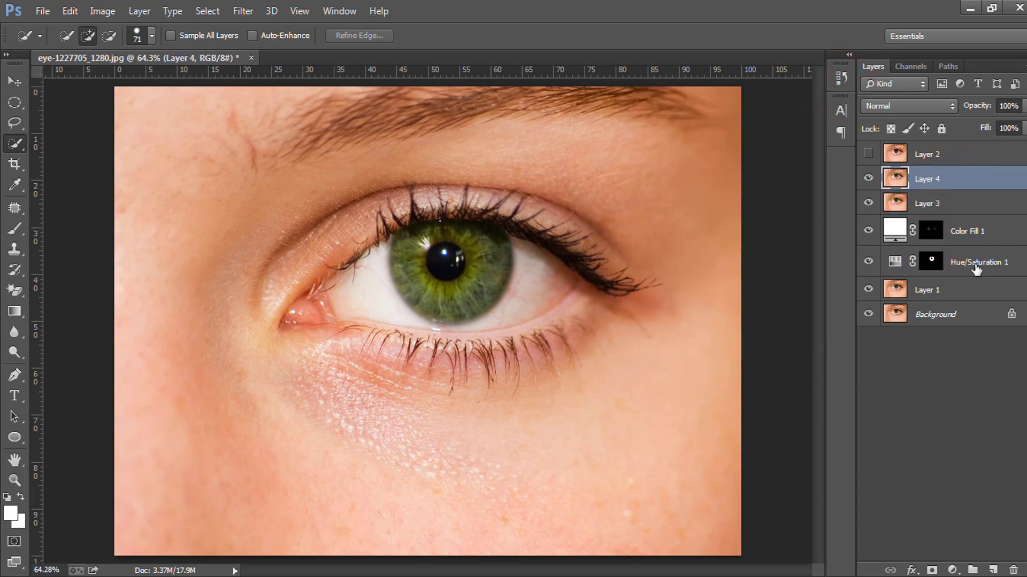
pyautogui.hotkey('ctrl', 'z')
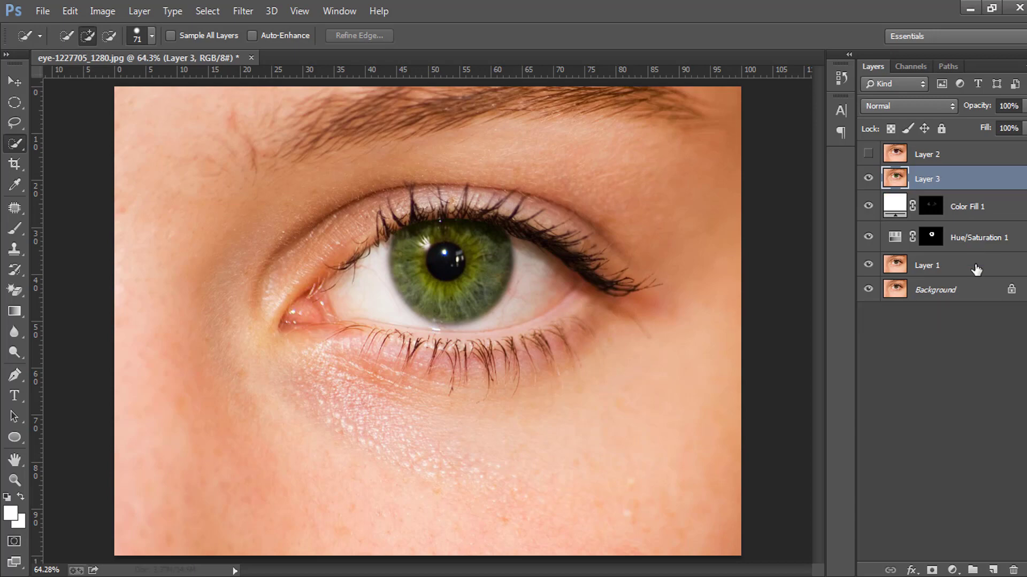
# Compare the red and green versions by toggling Layers 2 and 3, leaving both hidden.
pyautogui.click(867, 156)
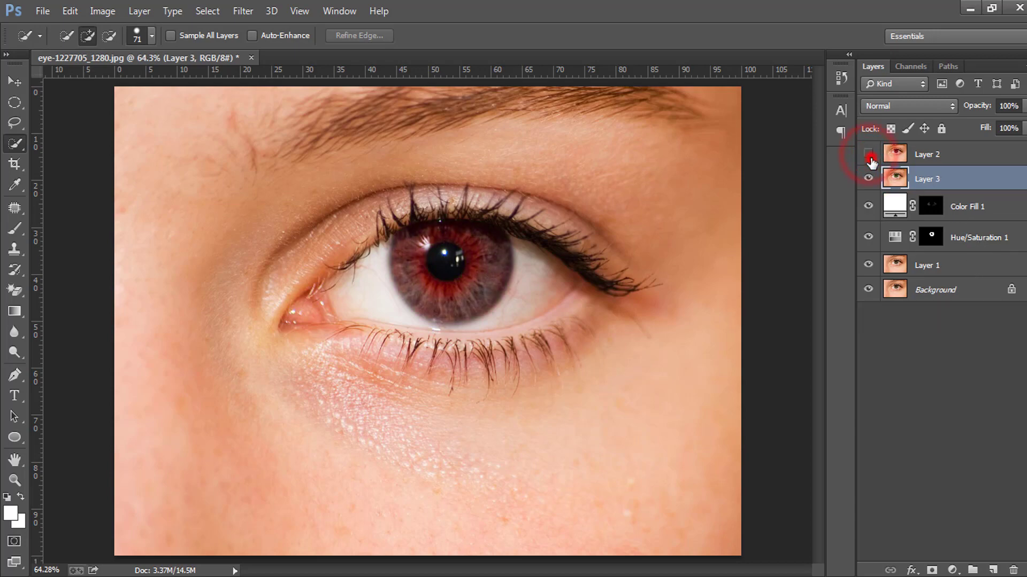
pyautogui.click(870, 177)
pyautogui.click(870, 177)
pyautogui.click(869, 177)
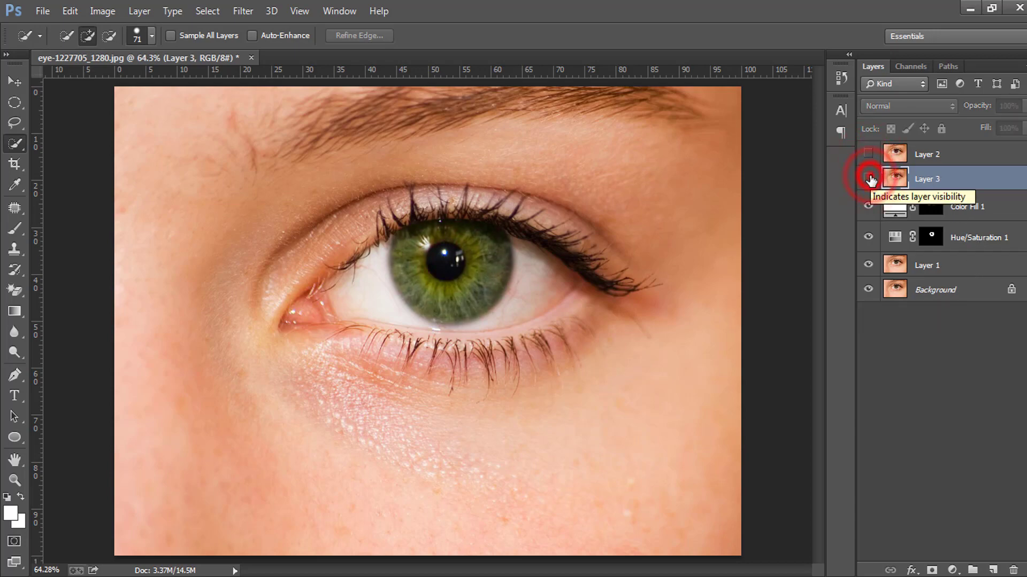
pyautogui.click(867, 154)
pyautogui.click(868, 154)
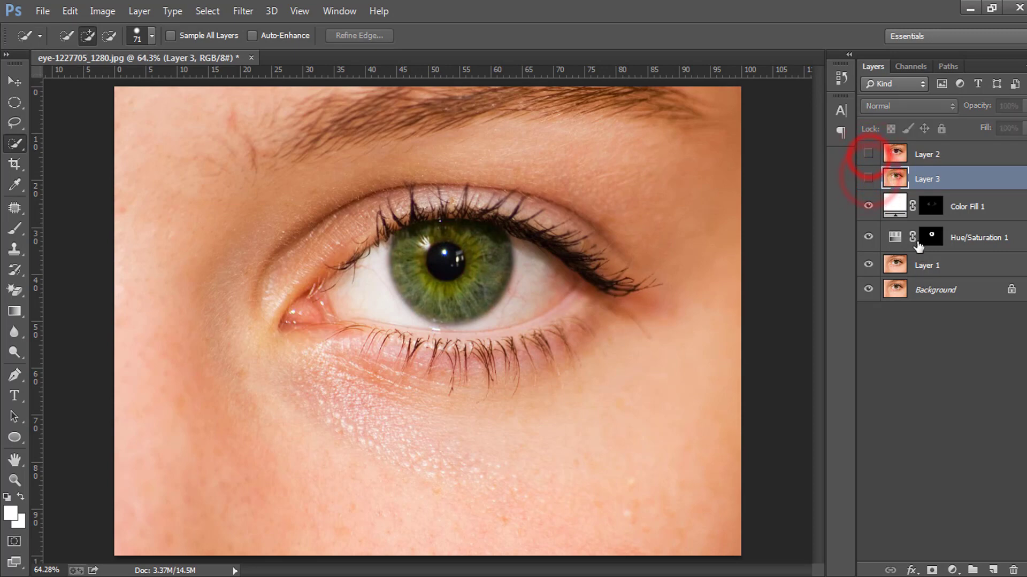
# Set the Hue/Saturation 1 hue to +172 for a blue iris and stamp the visible layers above Color Fill 1.
pyautogui.doubleClick(897, 239)
pyautogui.moveTo(759, 204); pyautogui.dragTo(823, 204)
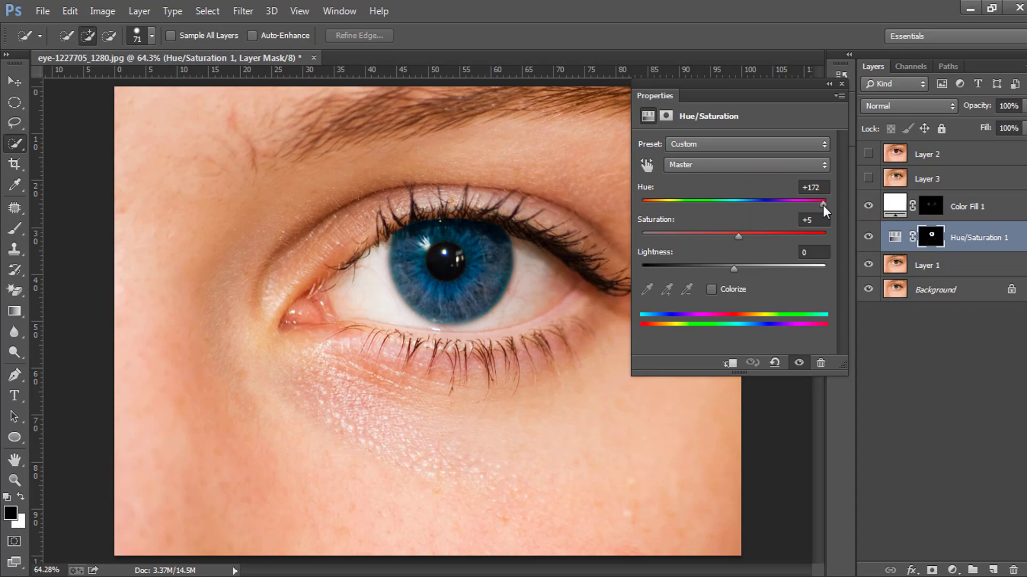
pyautogui.click(841, 83)
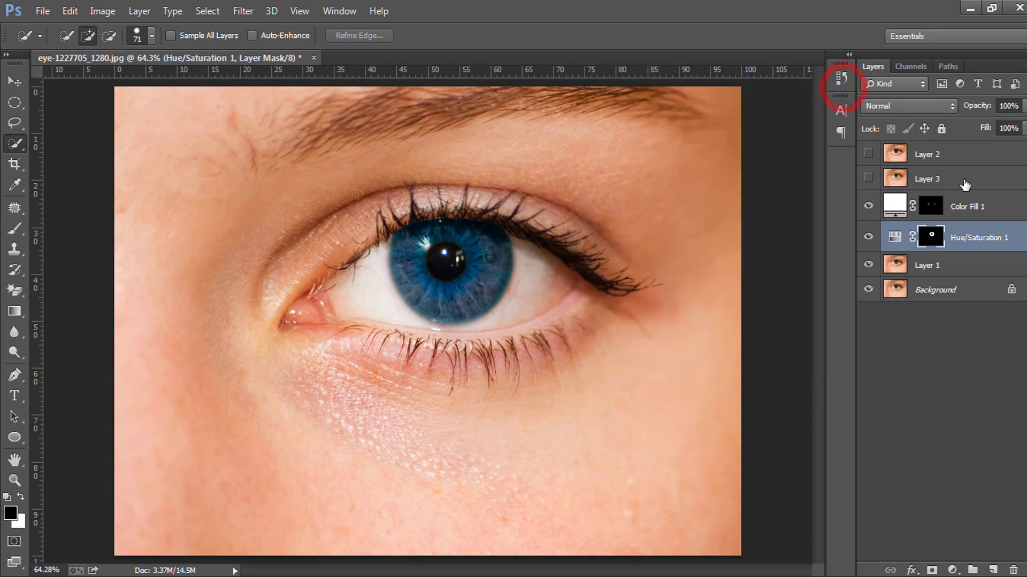
pyautogui.click(964, 210)
pyautogui.hotkey('ctrl', 'alt', 'shift', 'e')
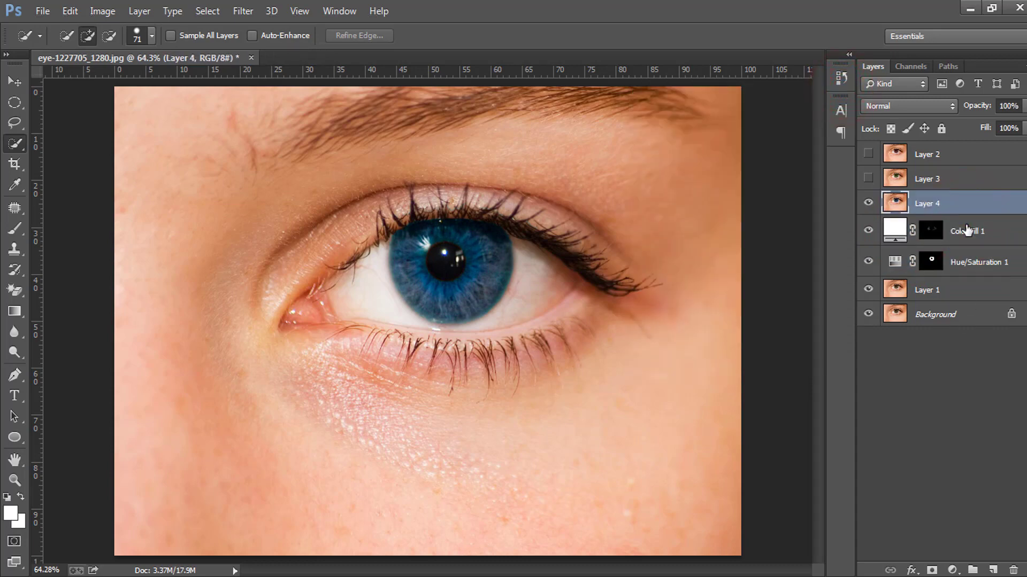
# Preview the red version on Layer 2, and leave Layers 2, 3 and 4 hidden.
pyautogui.click(869, 154)
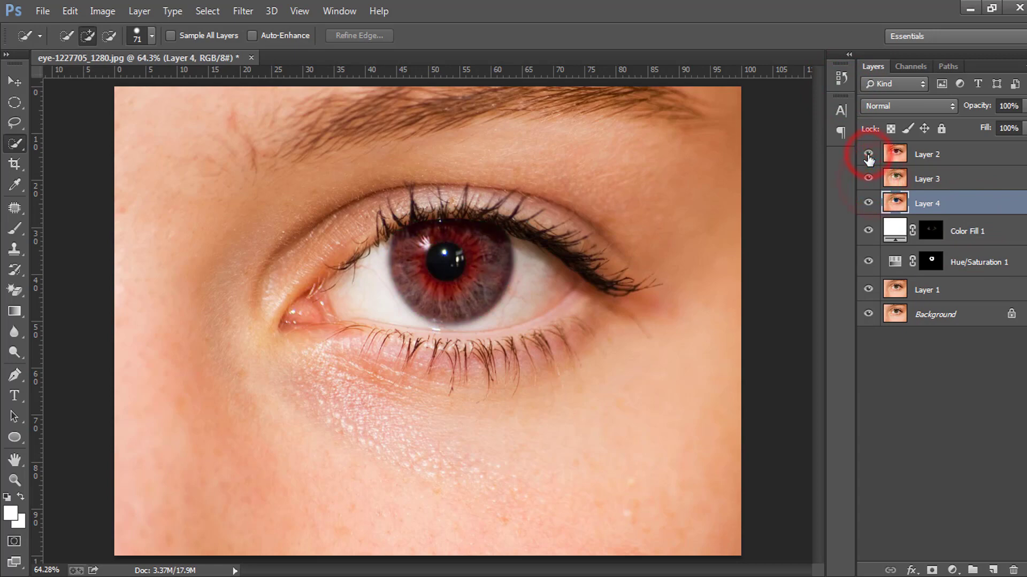
pyautogui.click(869, 154)
pyautogui.click(869, 179)
pyautogui.click(869, 203)
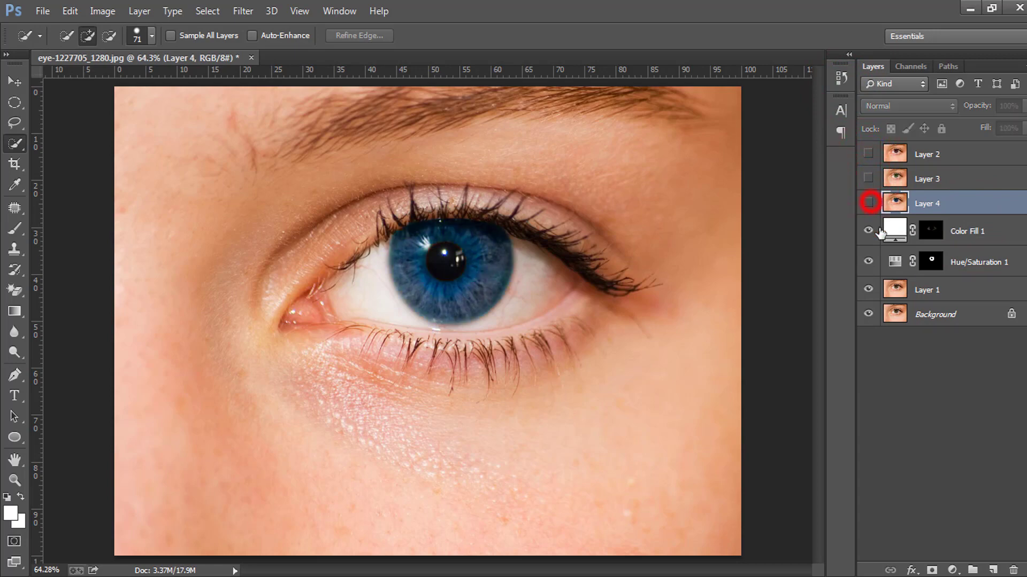
# Set the Hue/Saturation 1 hue to -95 for a purple iris and stamp the visible layers above Color Fill 1.
pyautogui.doubleClick(898, 262)
pyautogui.moveTo(816, 201); pyautogui.dragTo(678, 207)
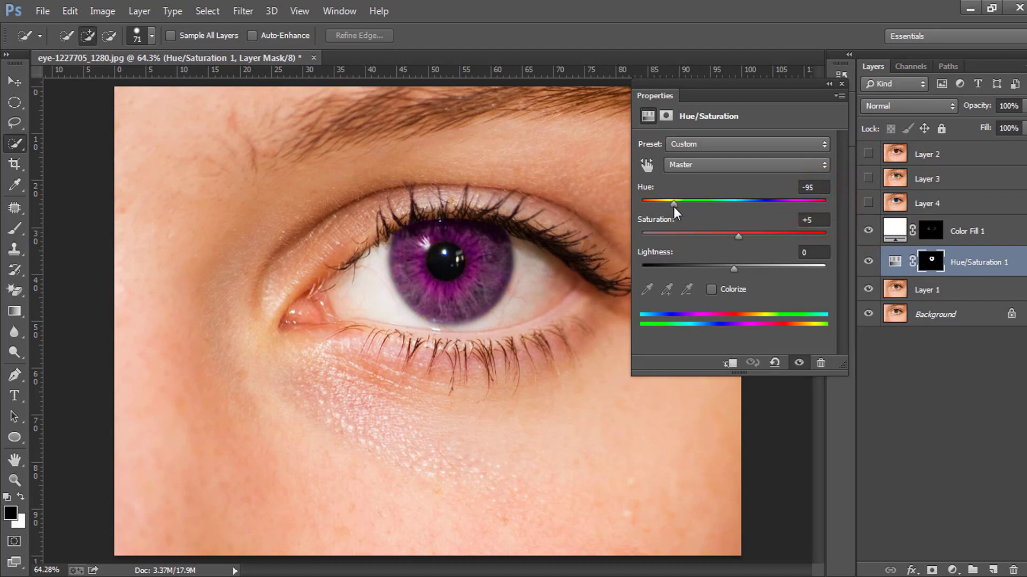
pyautogui.click(840, 86)
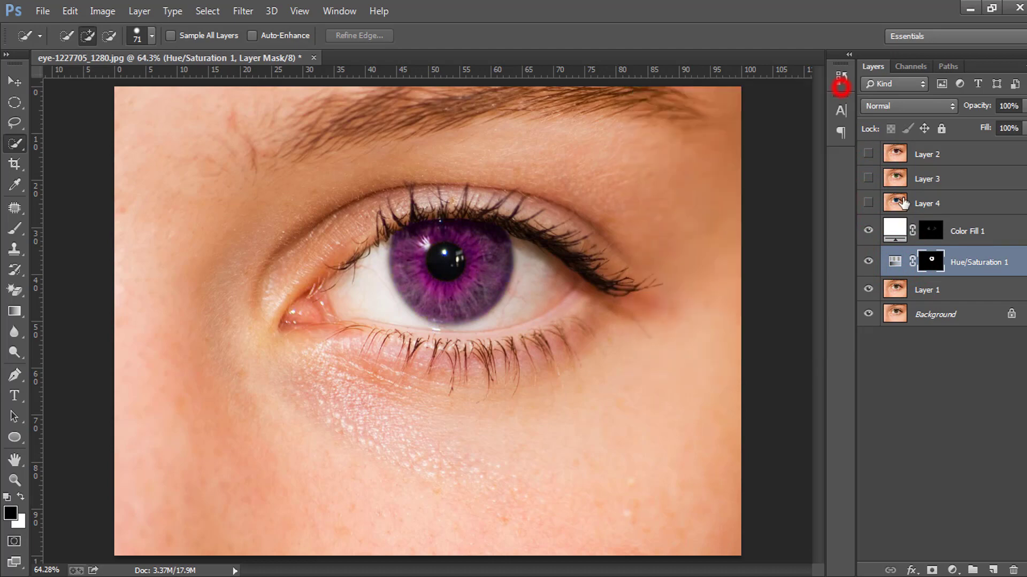
pyautogui.click(956, 221)
pyautogui.hotkey('ctrl', 'alt', 'shift', 'e')
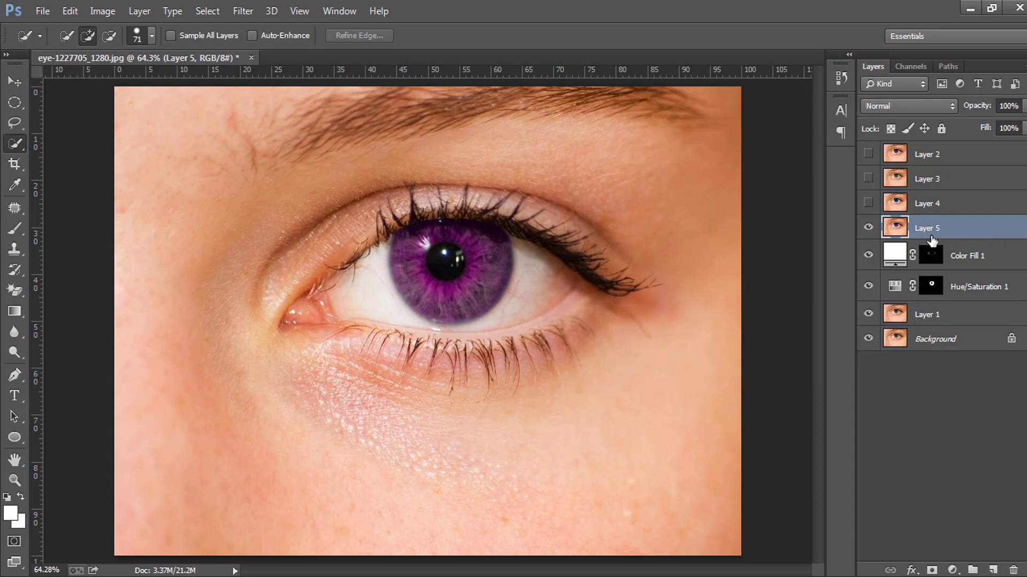
# Show Layers 4, 3 and 2, and group them together with Layer 5.
pyautogui.click(868, 203)
pyautogui.click(868, 178)
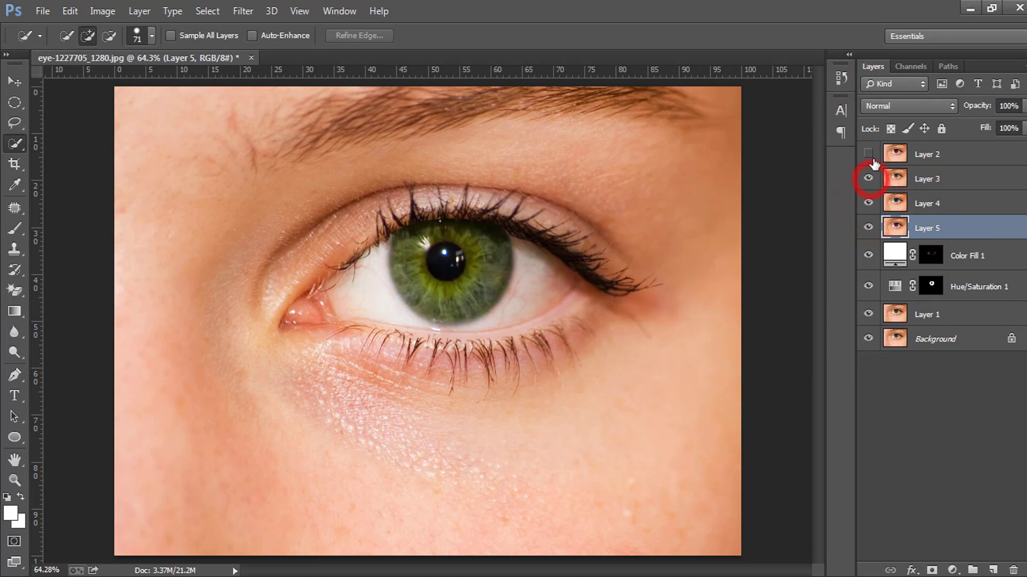
pyautogui.click(868, 154)
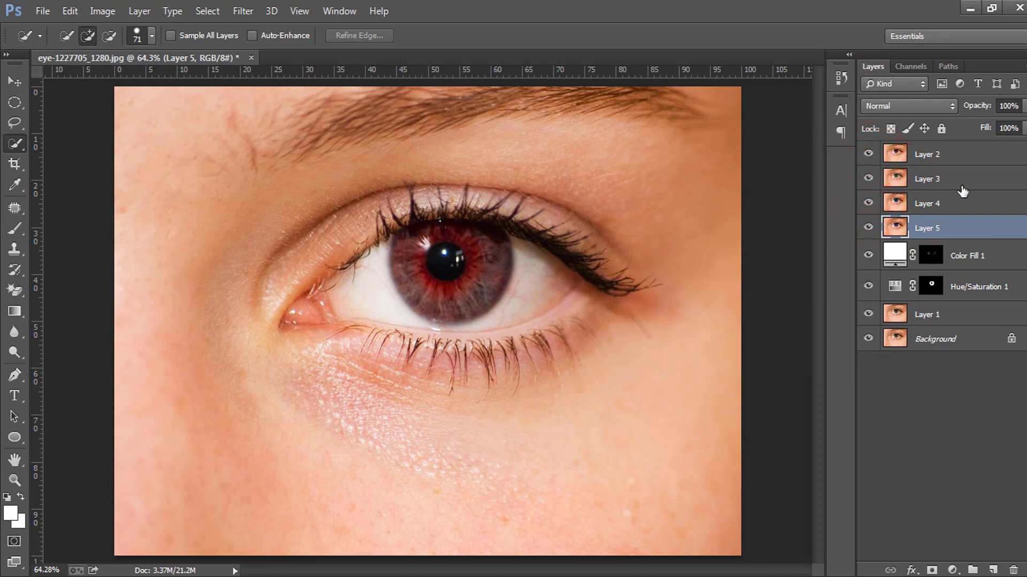
pyautogui.keyDown('shift'); pyautogui.click(959, 155); pyautogui.keyUp('shift')
pyautogui.hotkey('ctrl', 'g')
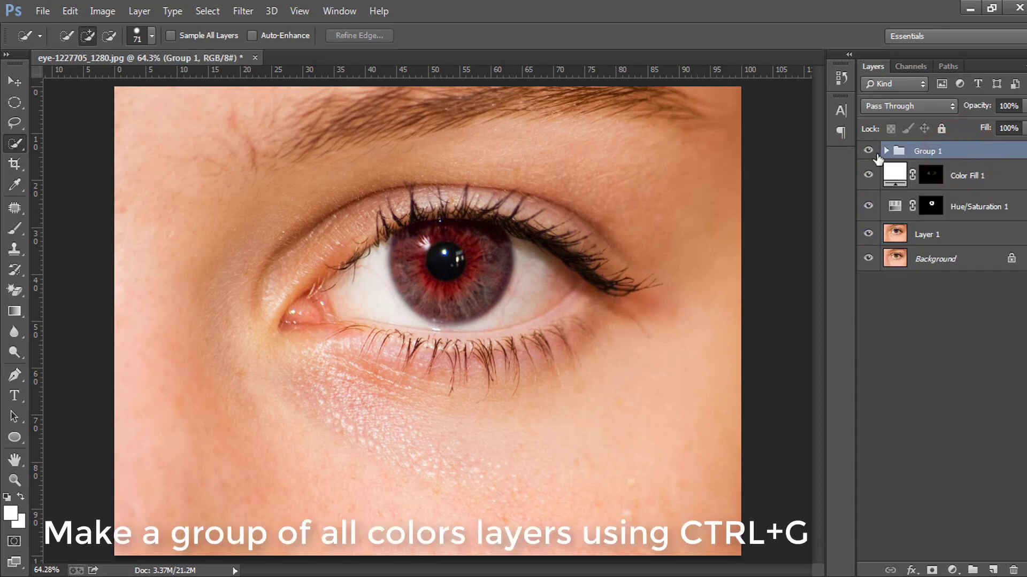
# Hide the Hue/Saturation 1 layer while Group 1 is hidden, and show the group again.
pyautogui.click(867, 153)
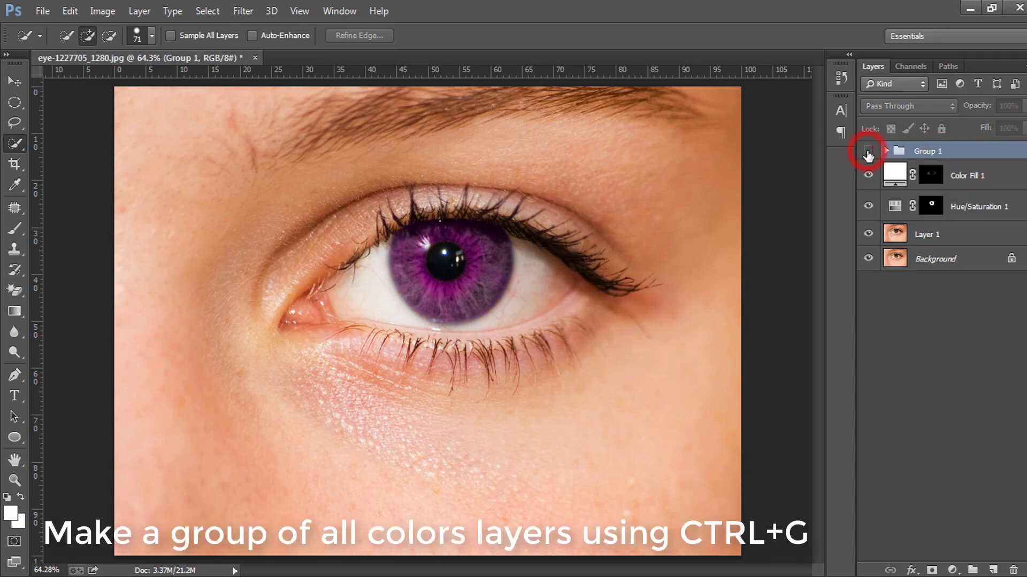
pyautogui.click(868, 207)
pyautogui.click(869, 207)
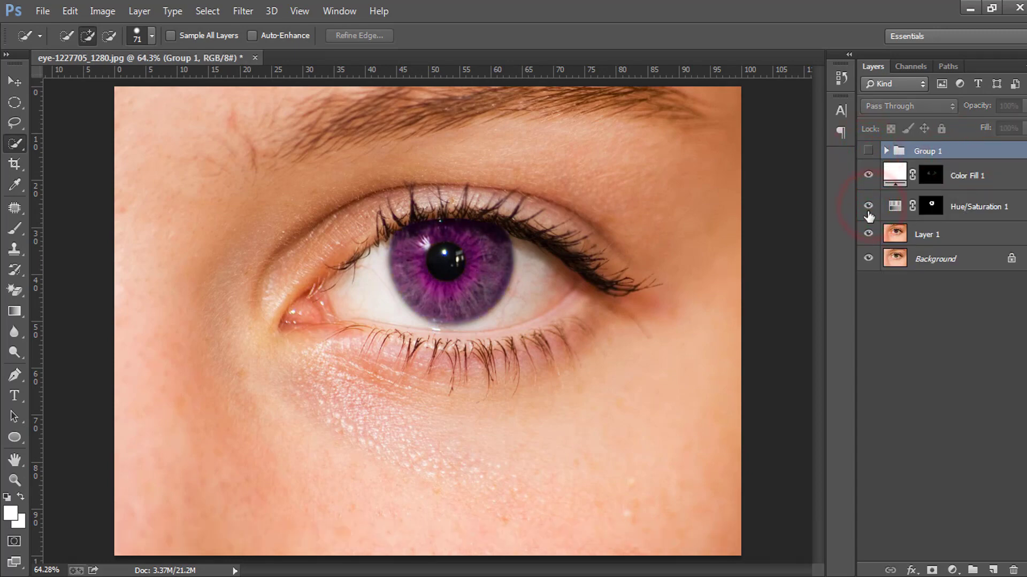
pyautogui.click(869, 209)
pyautogui.click(869, 152)
# Expand Group 1 and compare the eye color versions by hiding and reshowing Layers 2 to 5 one by one.
pyautogui.click(886, 151)
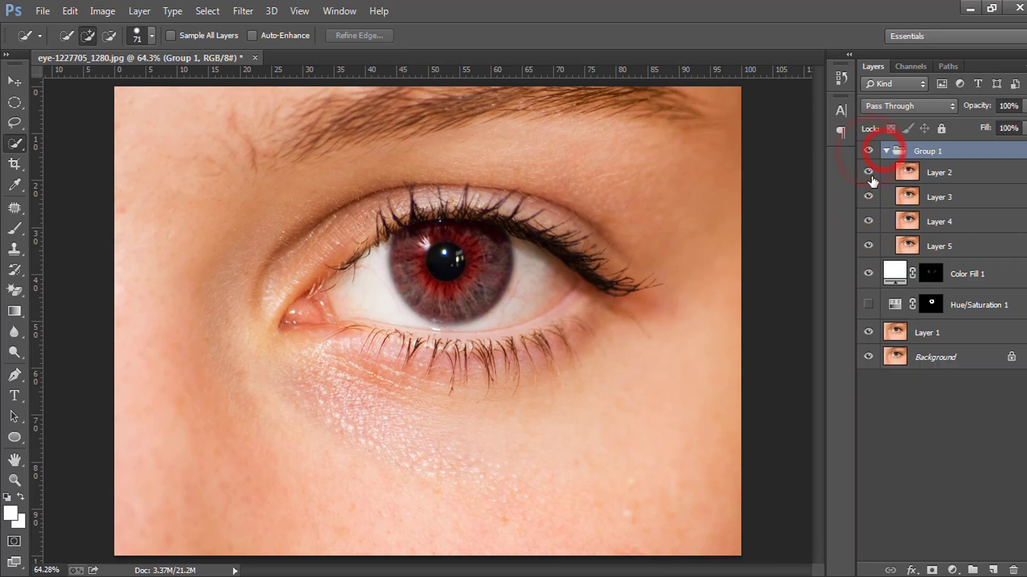
pyautogui.click(869, 173)
pyautogui.click(869, 197)
pyautogui.click(868, 221)
pyautogui.click(868, 246)
pyautogui.click(868, 246)
pyautogui.click(868, 221)
pyautogui.click(868, 197)
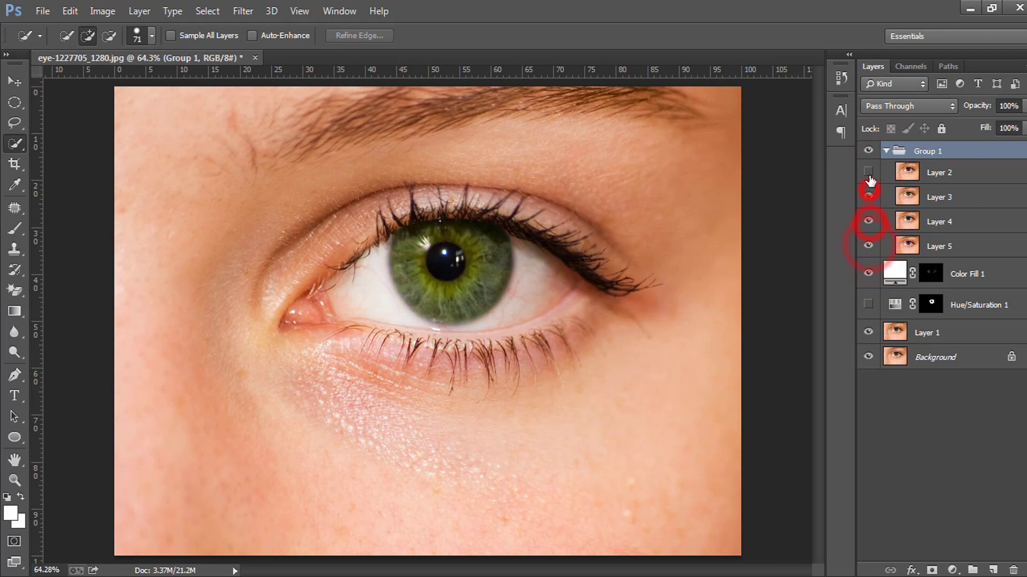
pyautogui.click(868, 173)
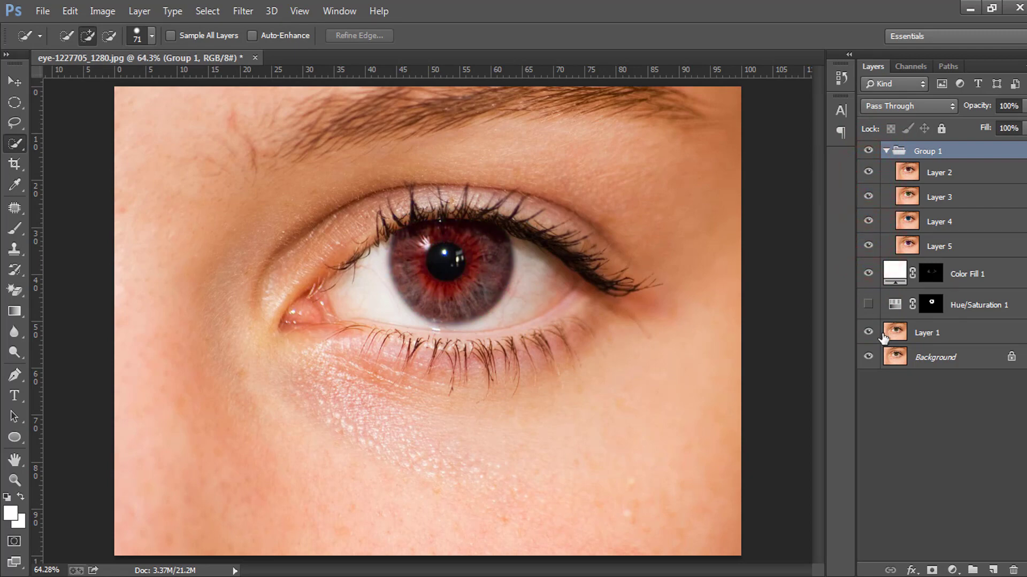